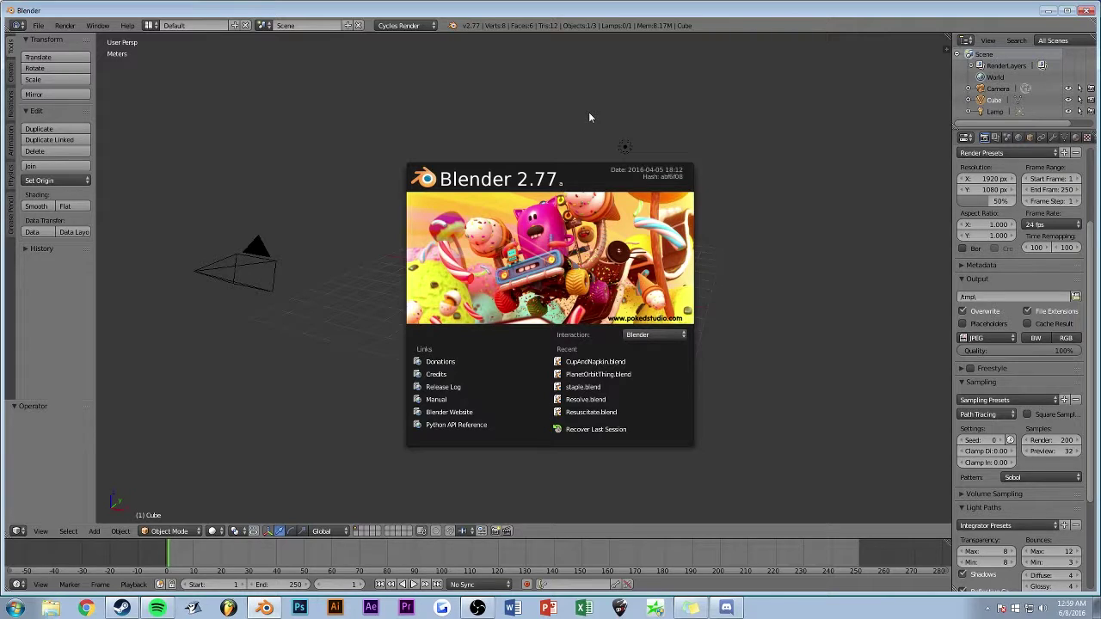
Close the splash screen and orbit the default scene's cube, camera and lamp.
click(589, 117)
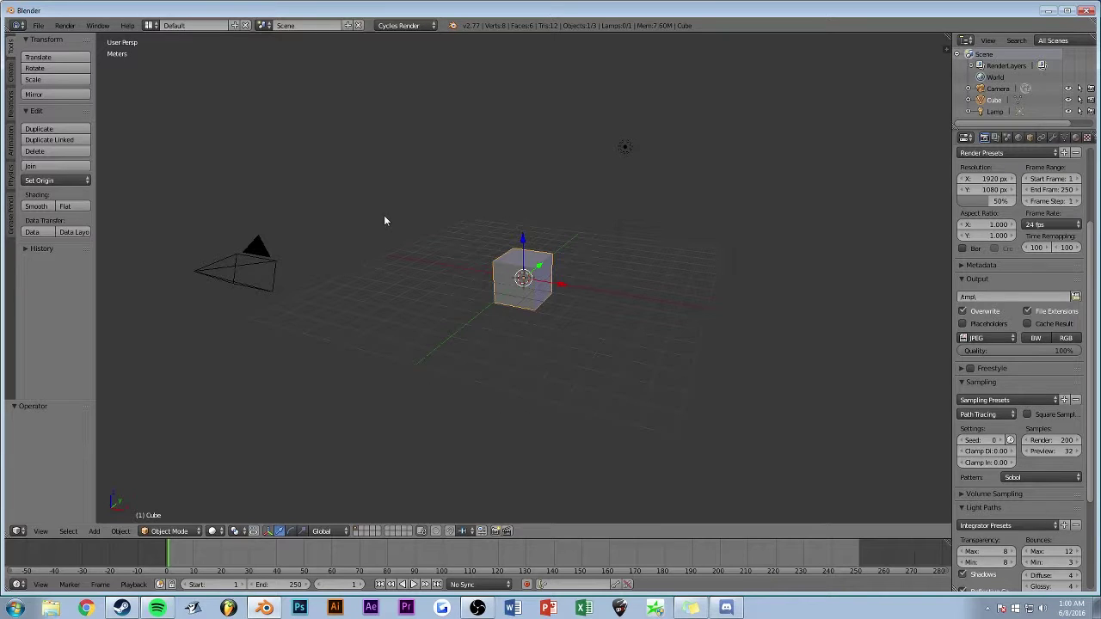
mouse_move(381, 209)
middle_down()
mouse_move(474, 214)
mouse_move(467, 223)
mouse_move(367, 203)
mouse_move(415, 209)
mouse_move(391, 211)
middle_up()
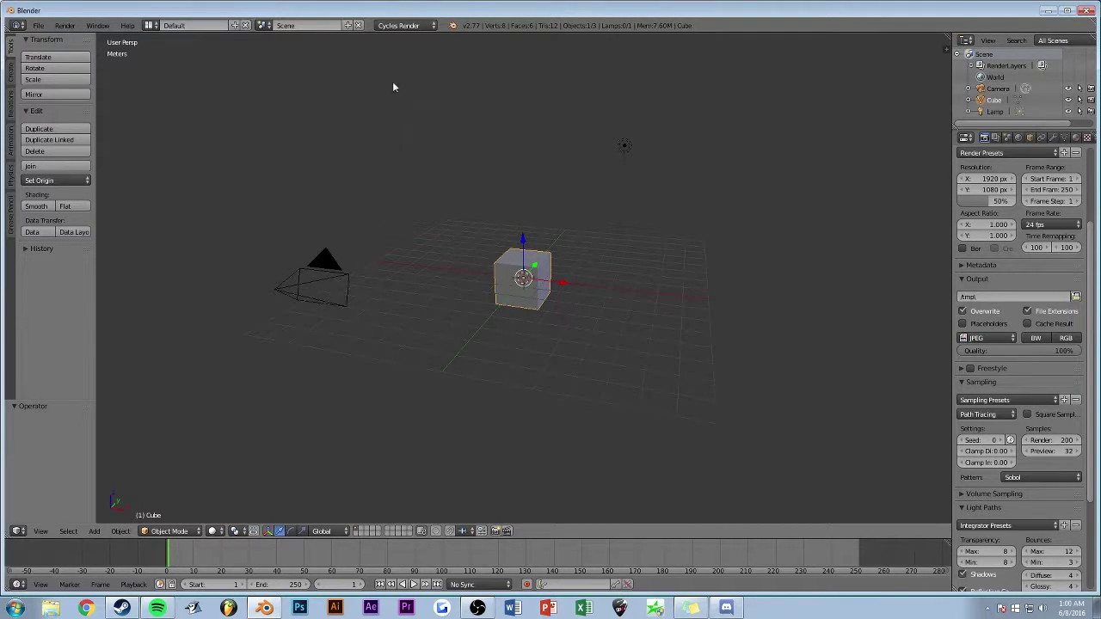
click(400, 28)
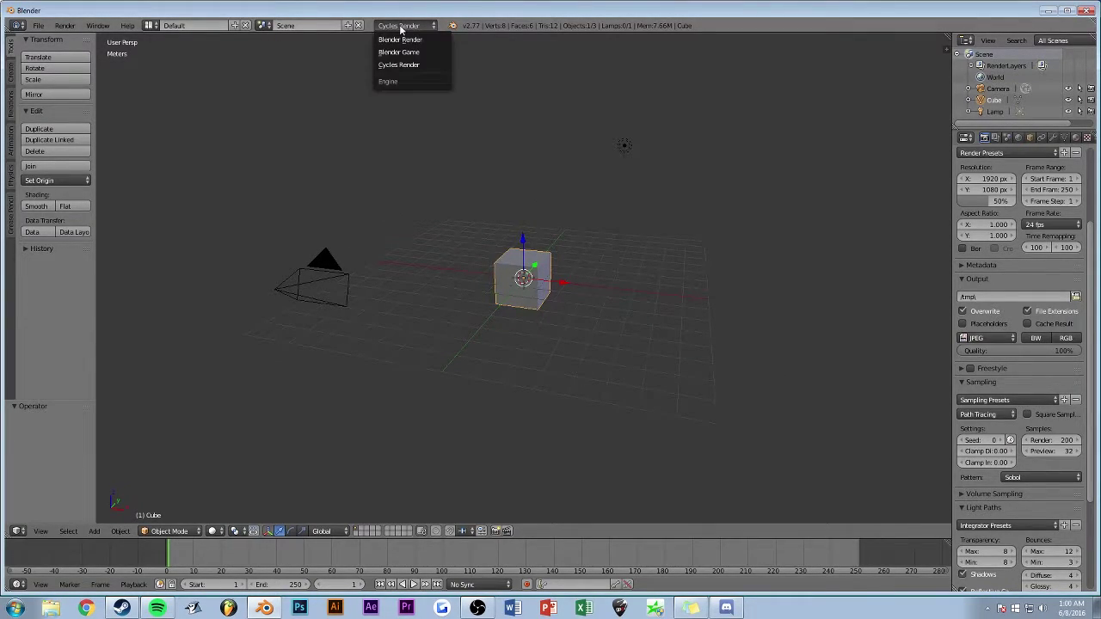
click(403, 40)
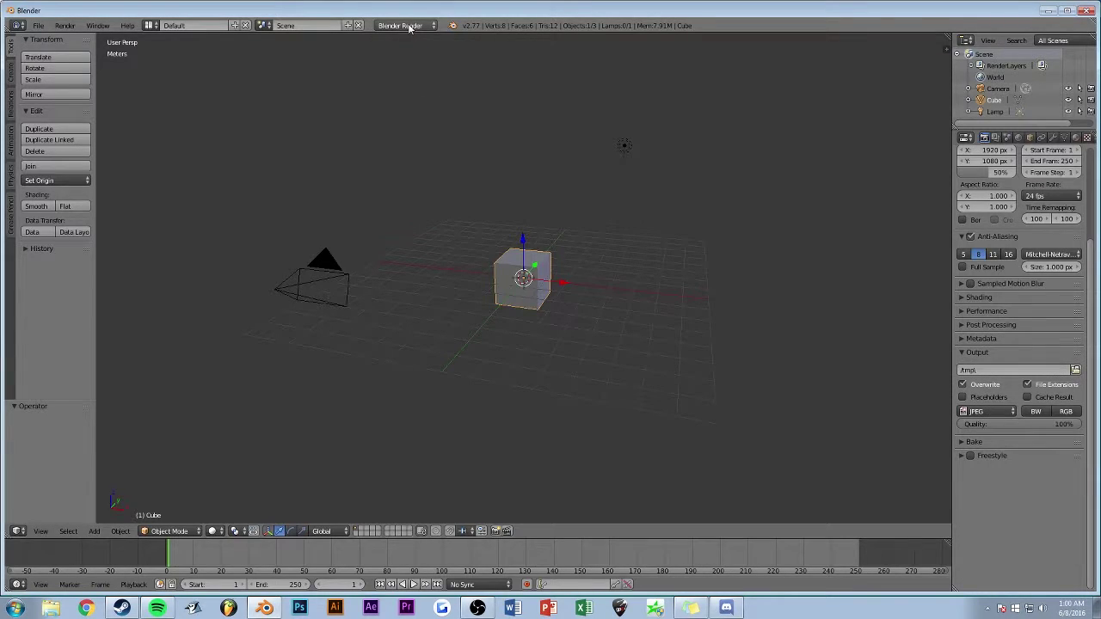
click(408, 28)
click(405, 66)
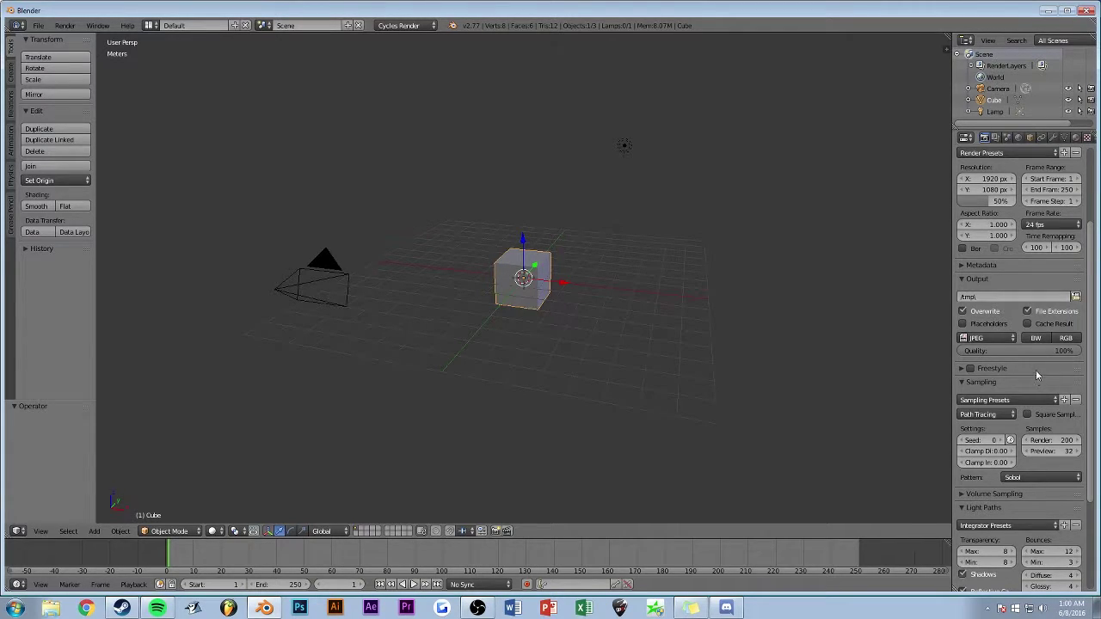
scroll(1039, 379, down, 4)
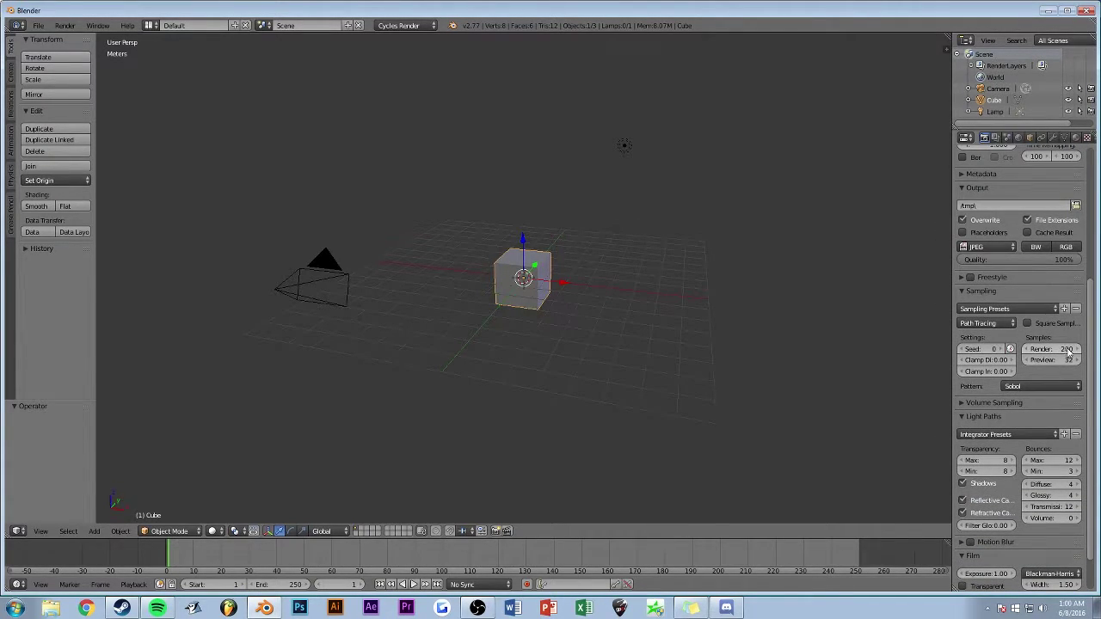
middle_drag(612, 334, 519, 217)
Delete the lamp from the scene.
right_click(613, 175)
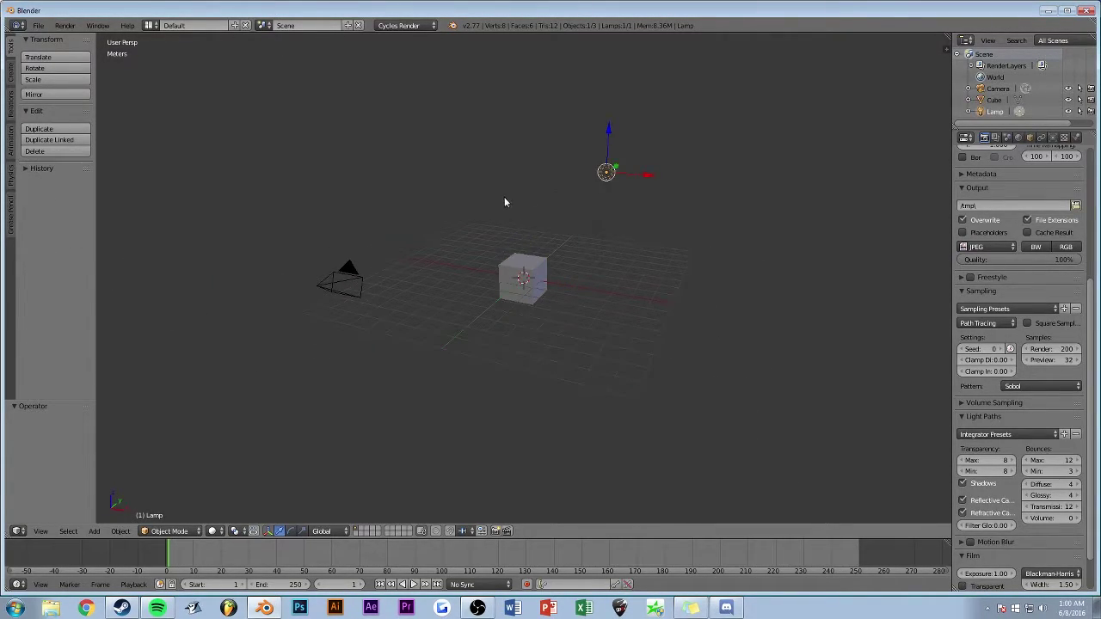
key(x)
click(461, 194)
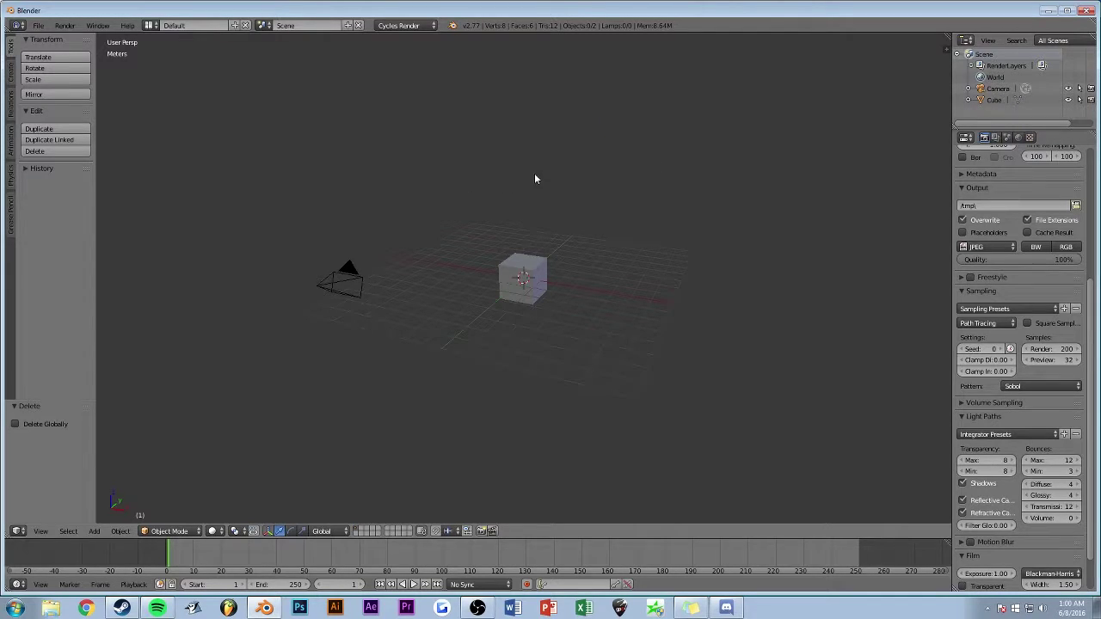
Align the camera to a top-down perspective view aimed at the cube.
middle_drag(534, 175, 563, 173)
key(KP_0)
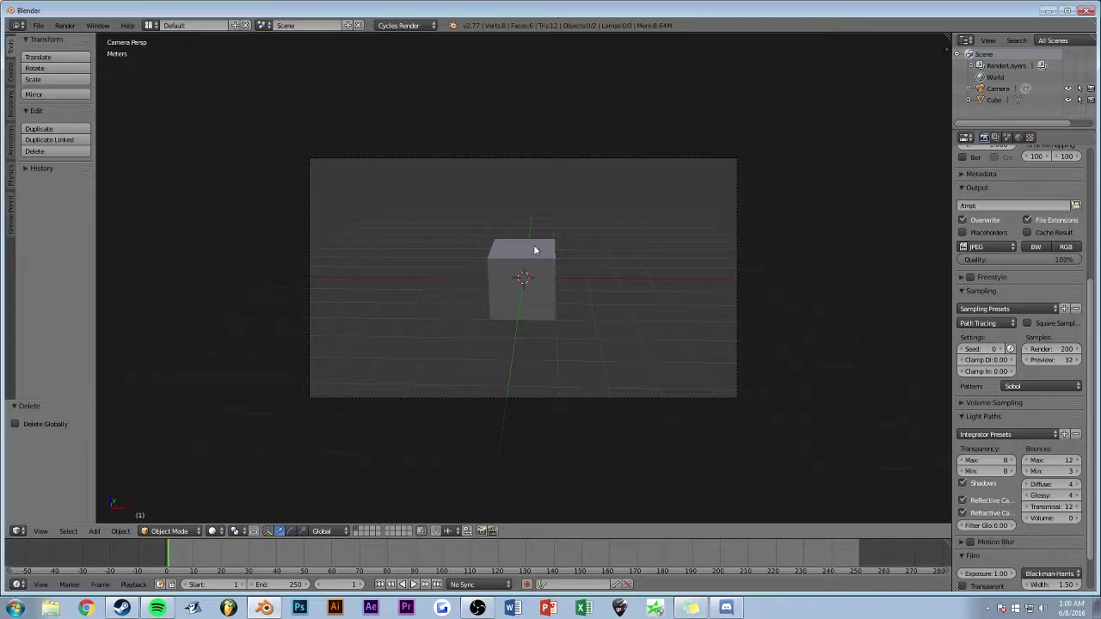
key(KP_7)
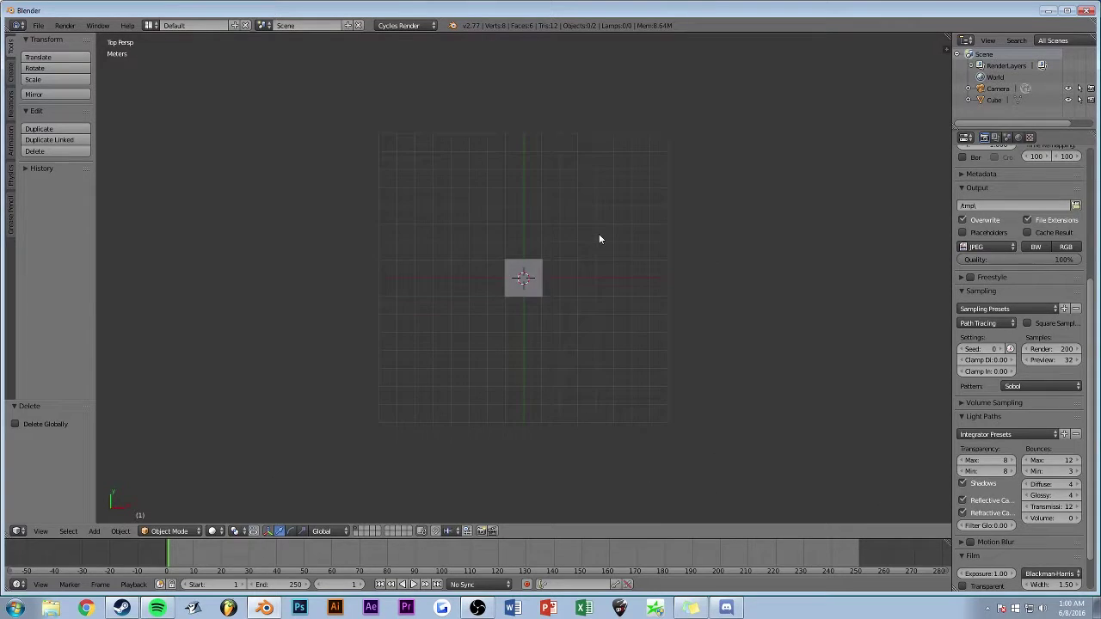
key(KP_8)
key(KP_8)
key(KP_8)
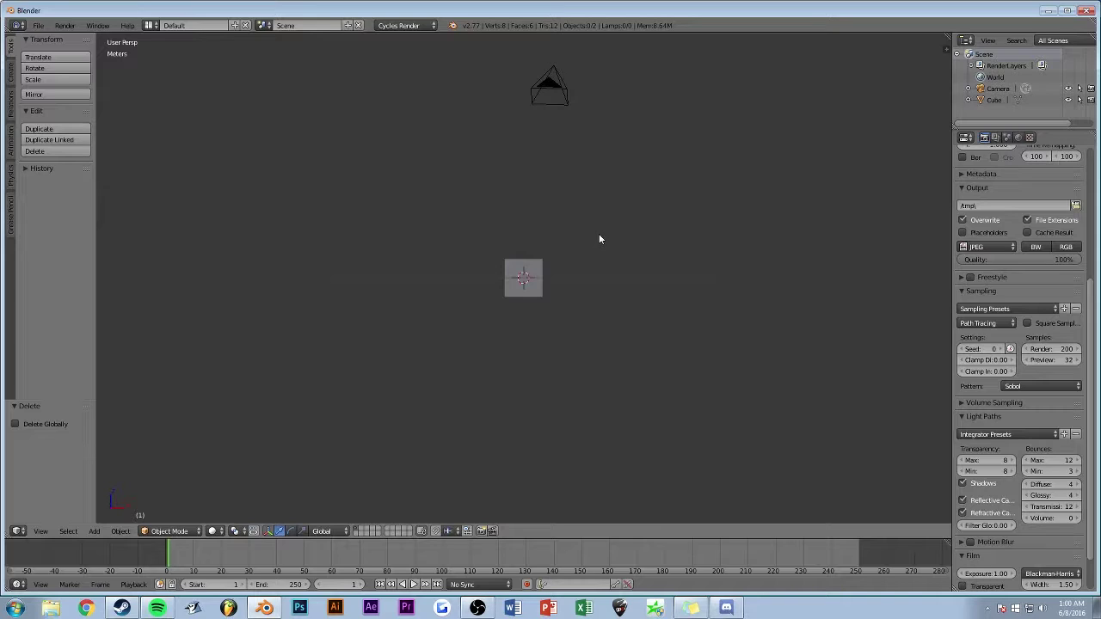
key(ctrl+alt+KP_0)
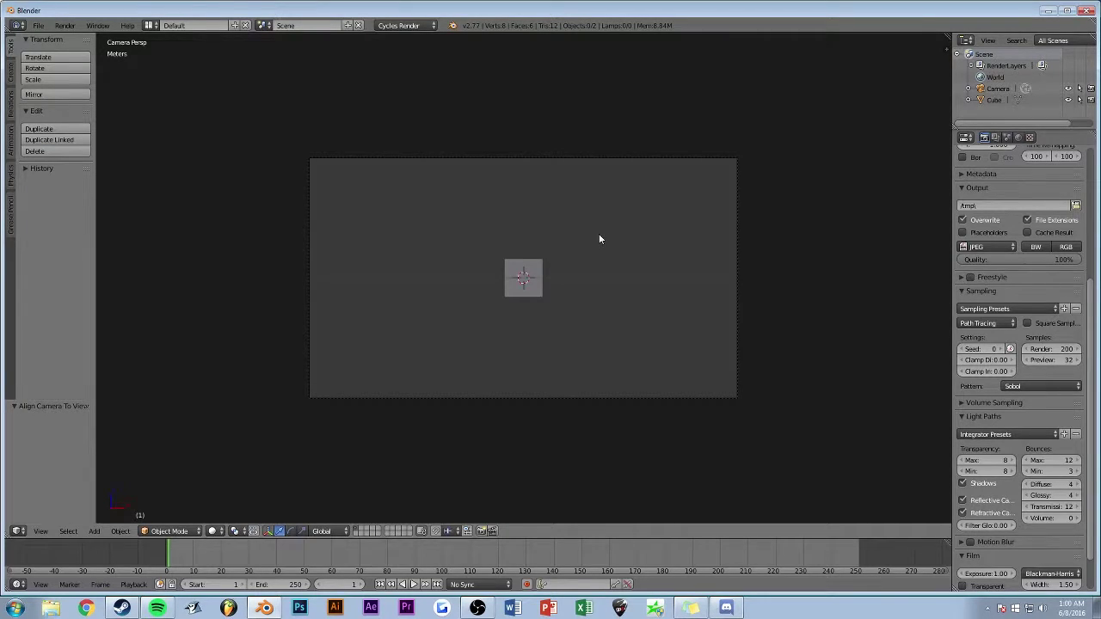
Move the camera 12.517 m along Y to frame the cube closer.
right_click(553, 158)
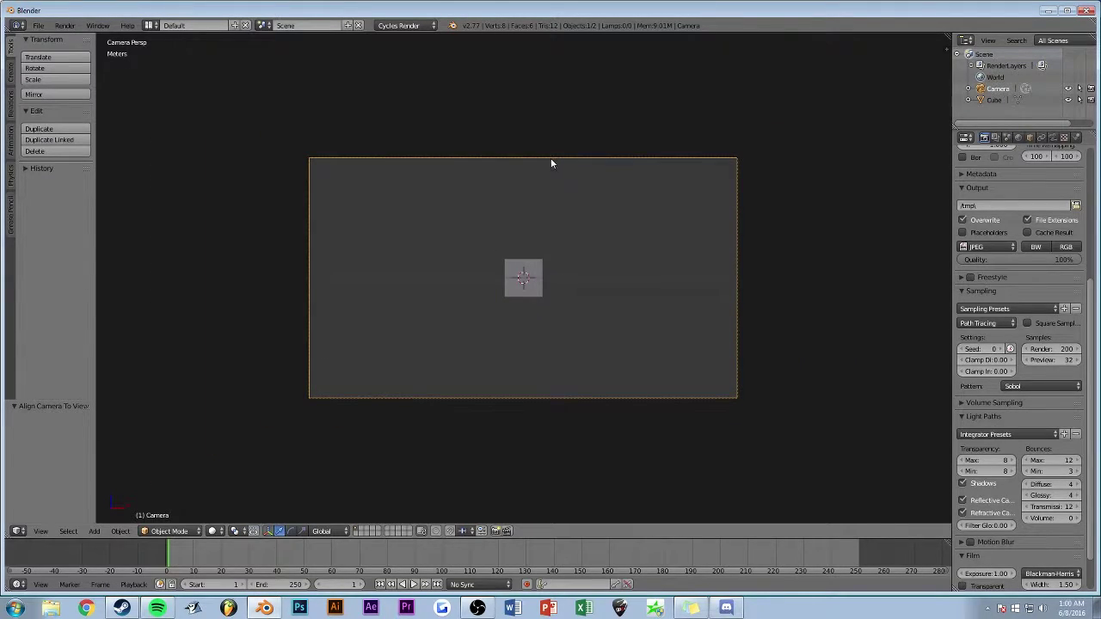
key(g)
key(x)
key(x)
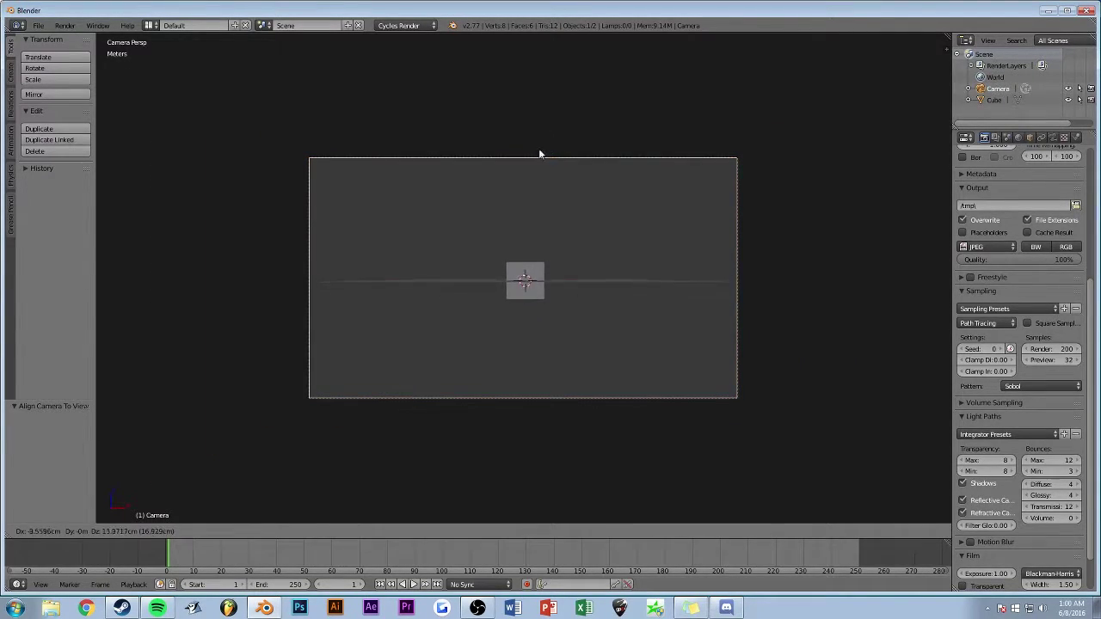
click(482, 159)
middle_drag(501, 157, 641, 218)
scroll(649, 275, down, 3)
drag(625, 347, 550, 298)
key(KP_0)
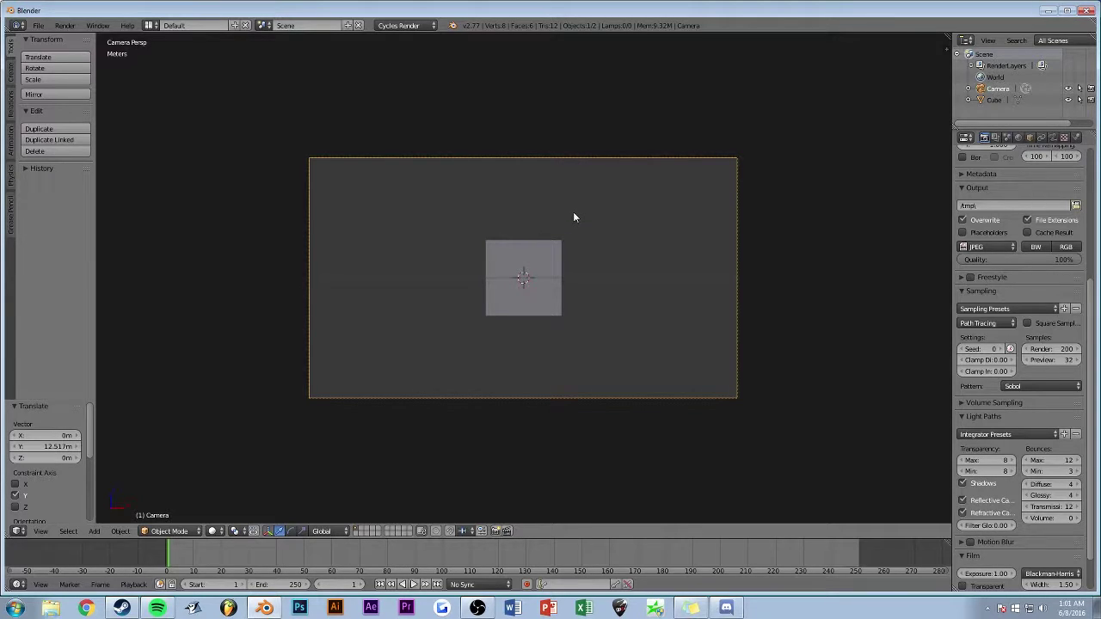
Delete the default cube.
right_click(542, 253)
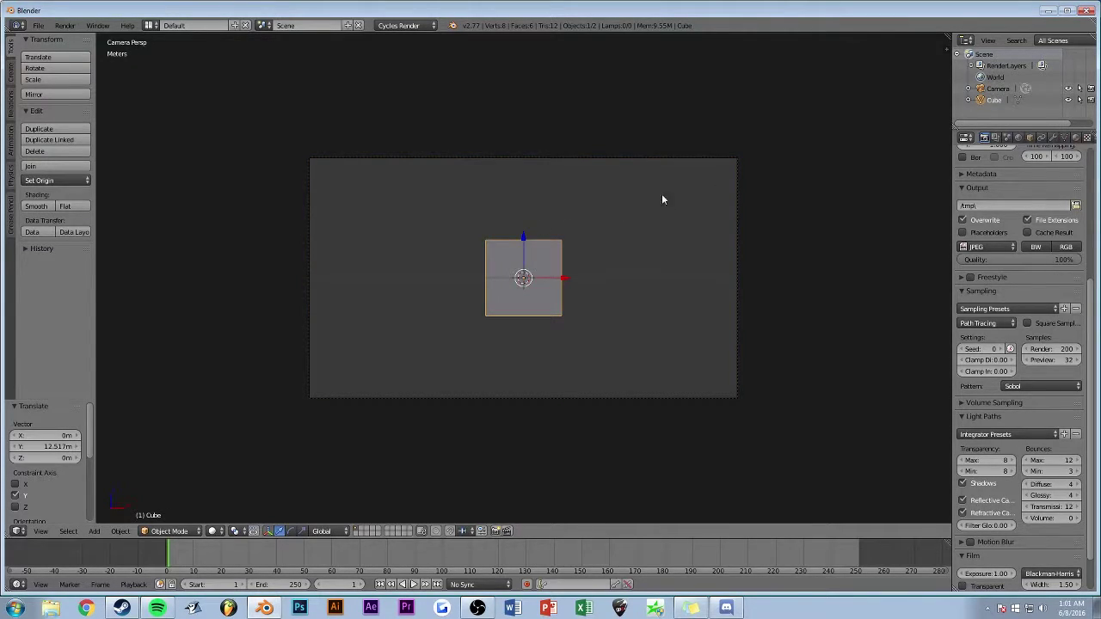
key(x)
click(582, 209)
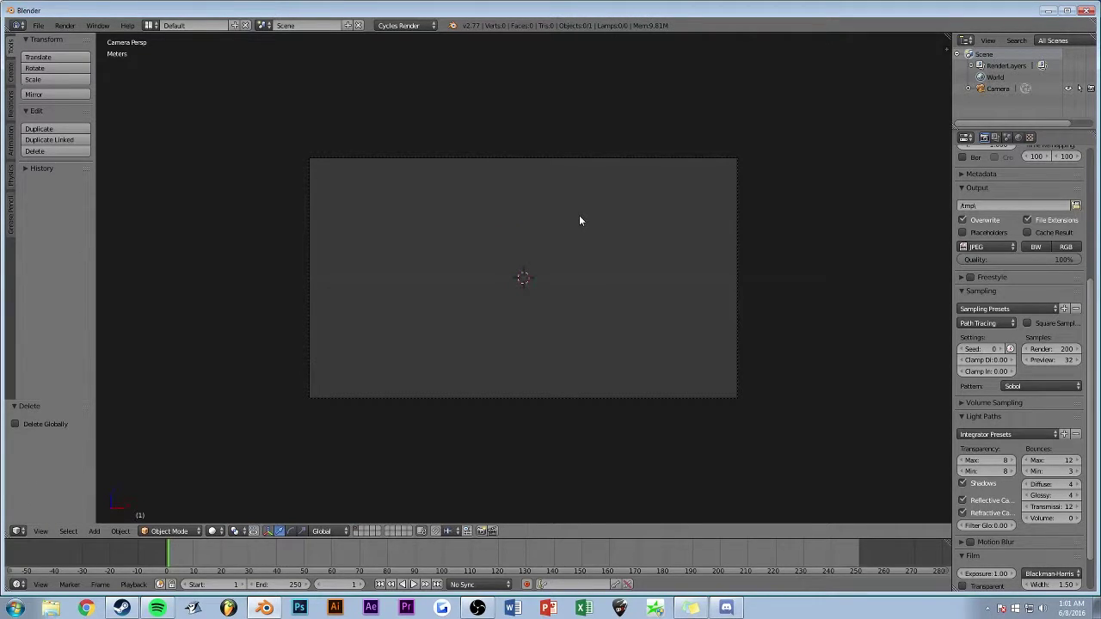
Add an ico sphere and scale it up to 2.571.
key(shift+a)
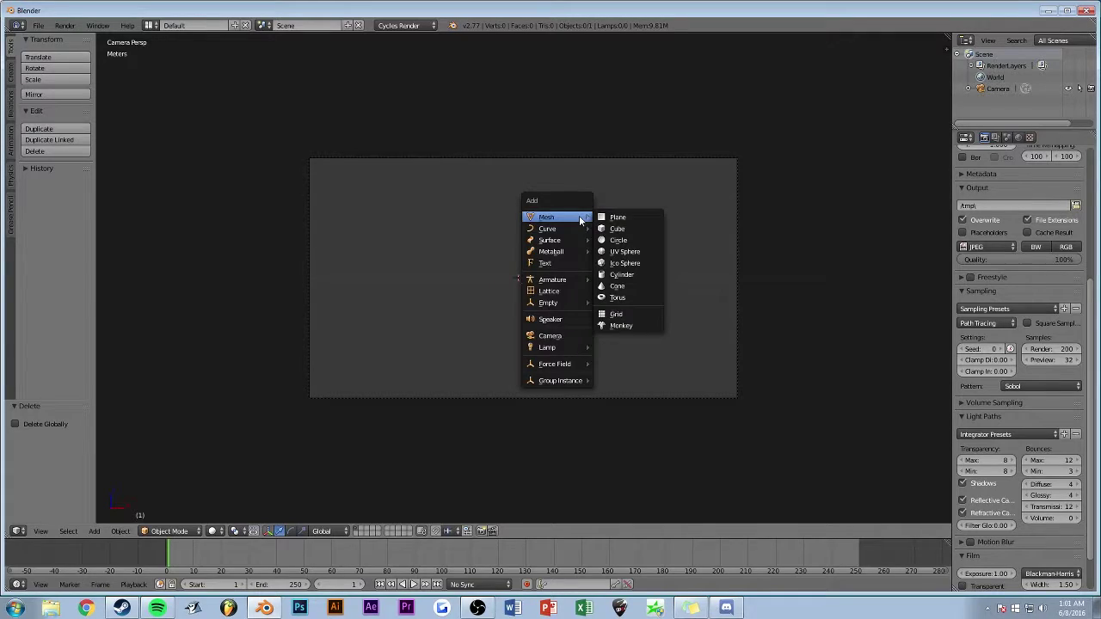
click(627, 263)
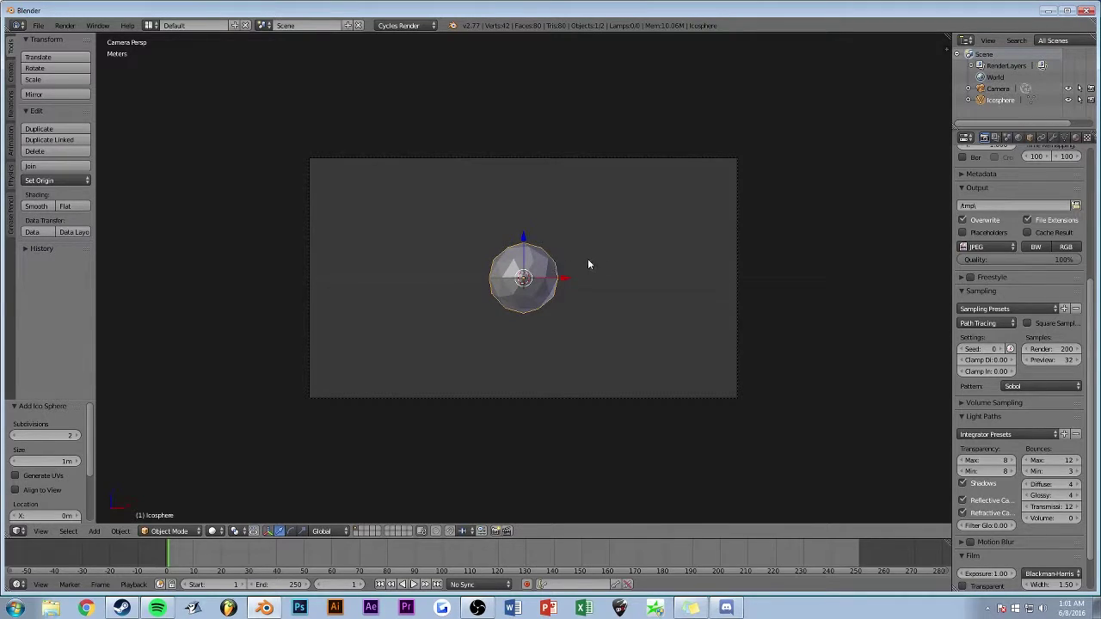
key(s)
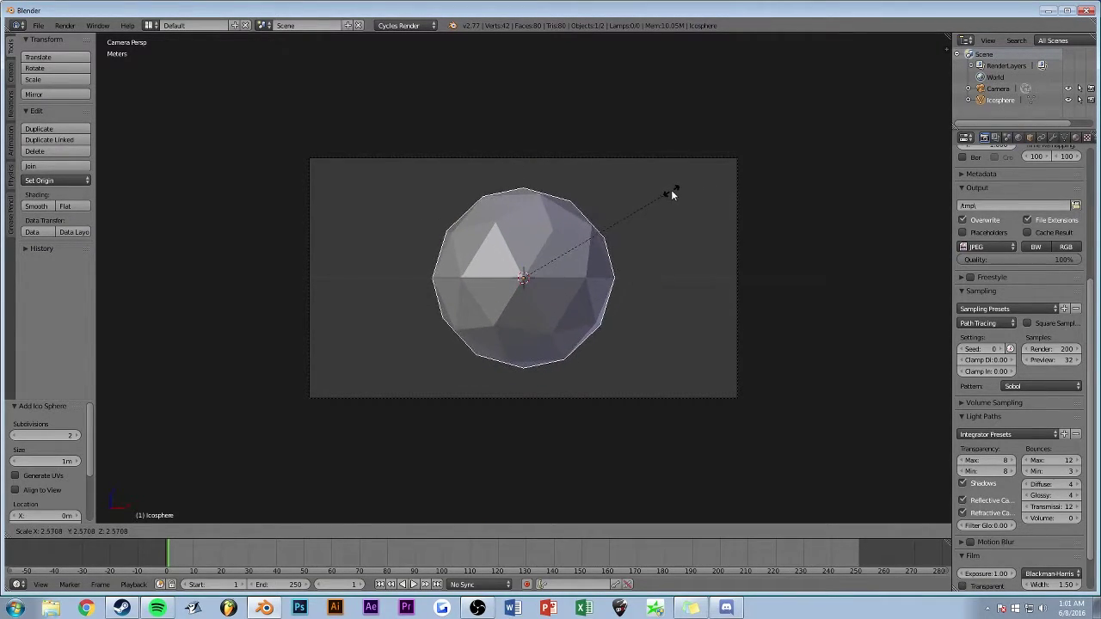
click(671, 191)
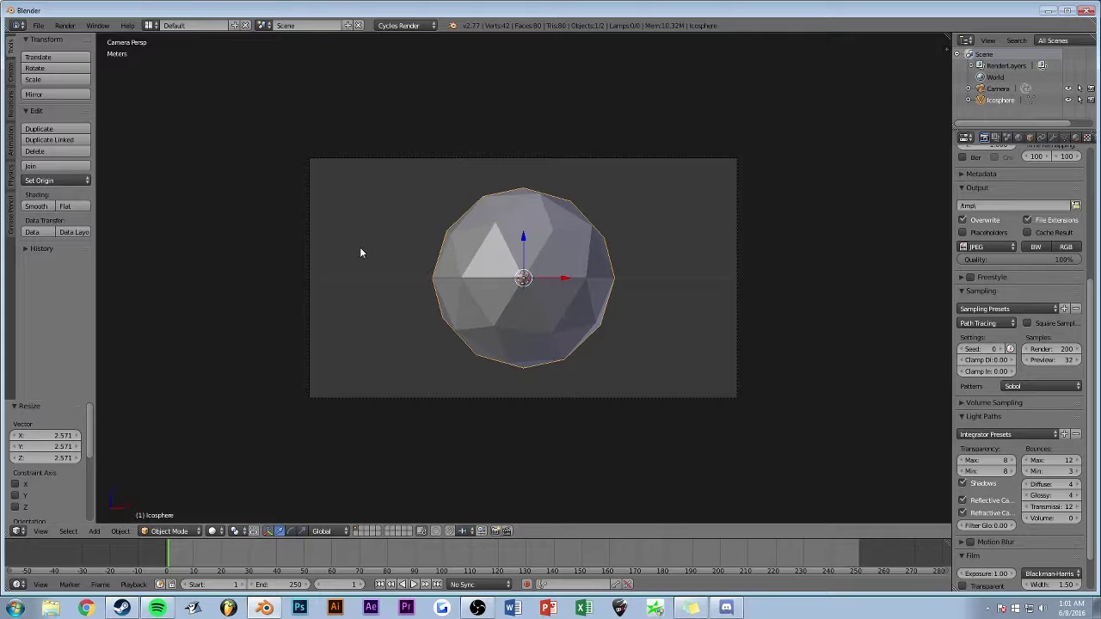
Subdivide the ico sphere mesh once in Edit Mode, giving 162 vertices and 320 faces.
key(Tab)
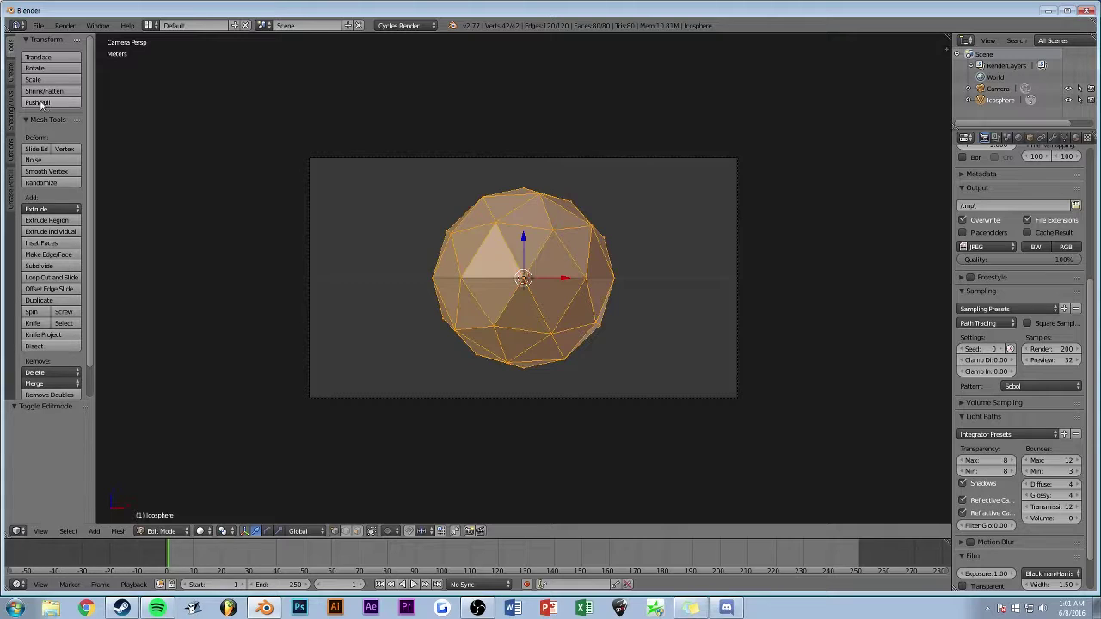
click(51, 266)
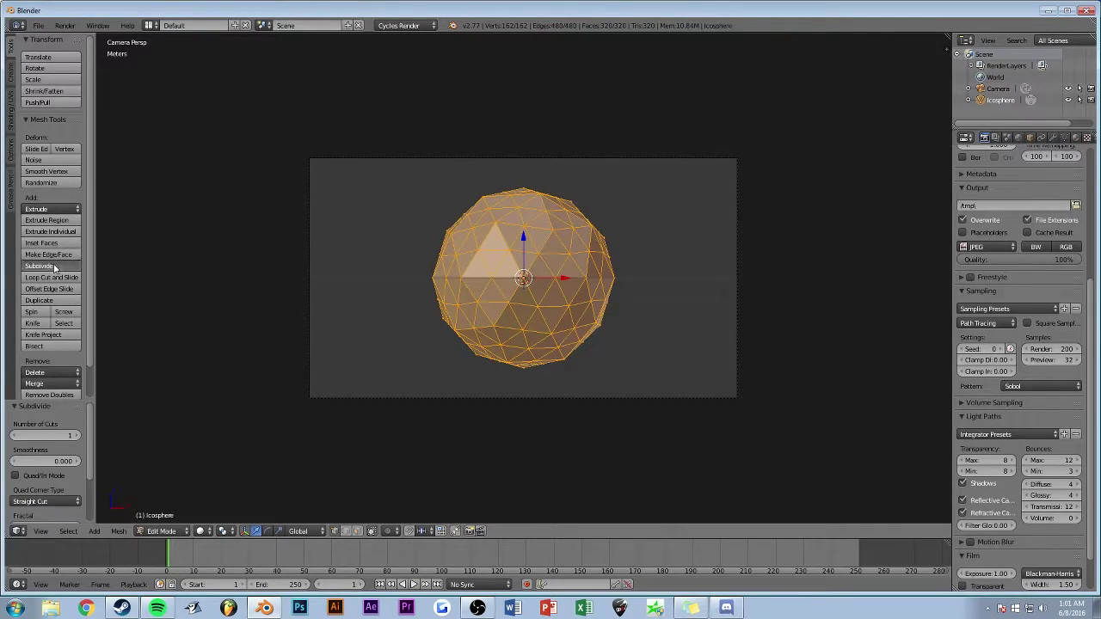
click(53, 268)
click(54, 269)
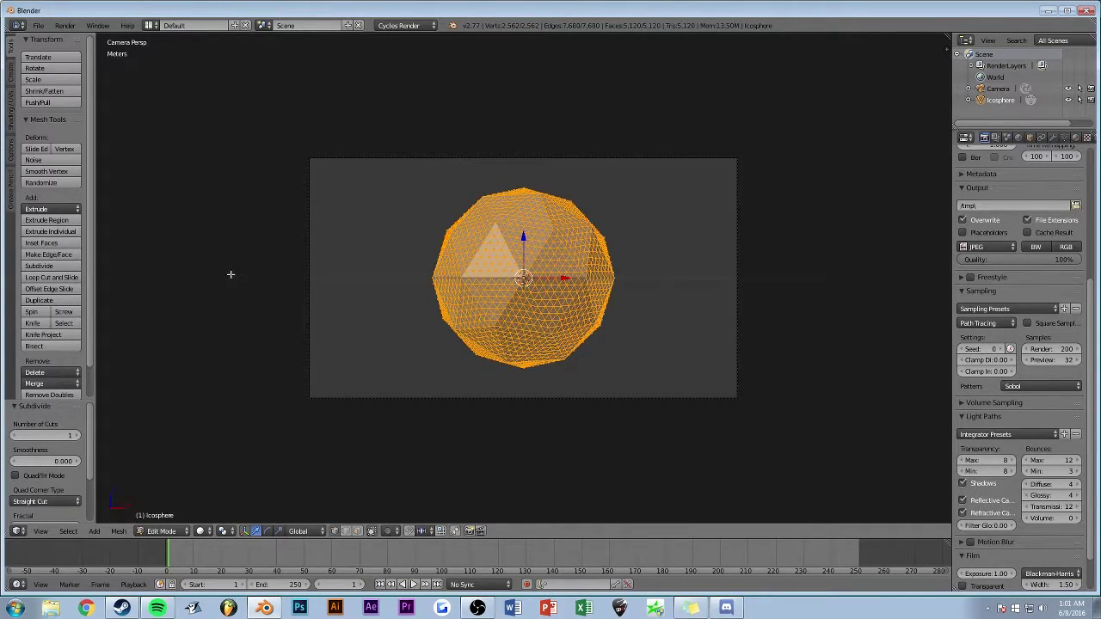
key(ctrl+z)
key(ctrl+z)
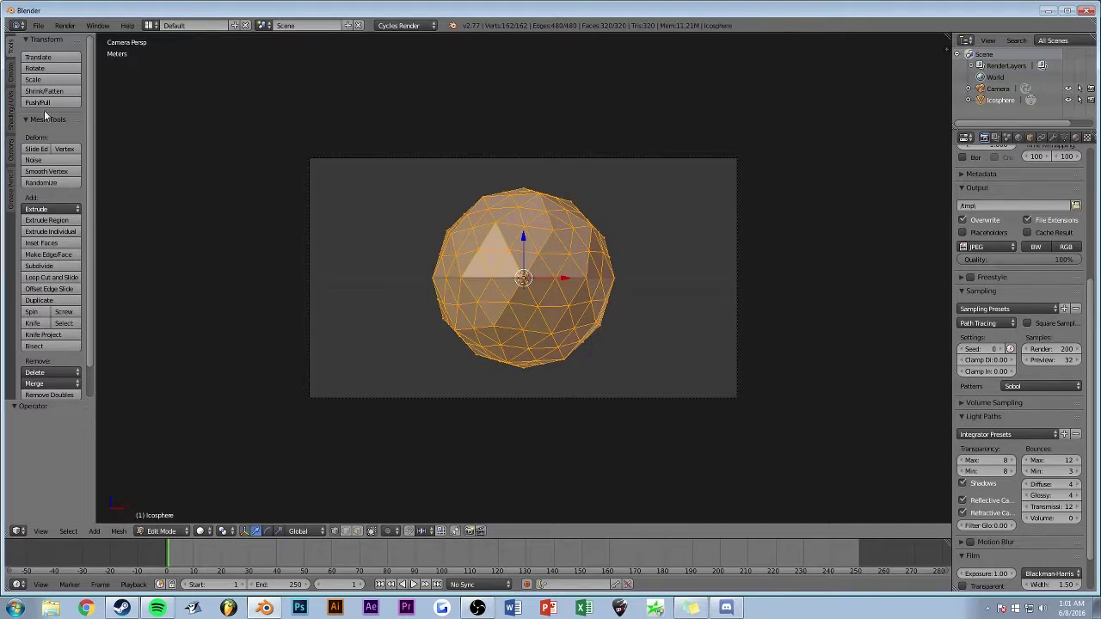
key(ctrl+z)
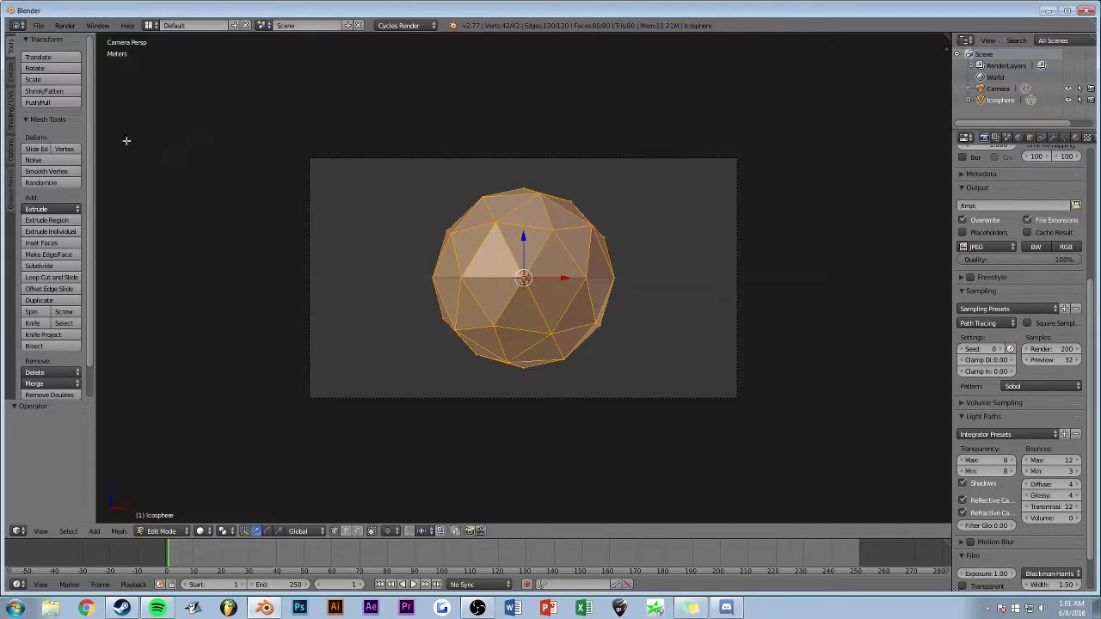
click(43, 265)
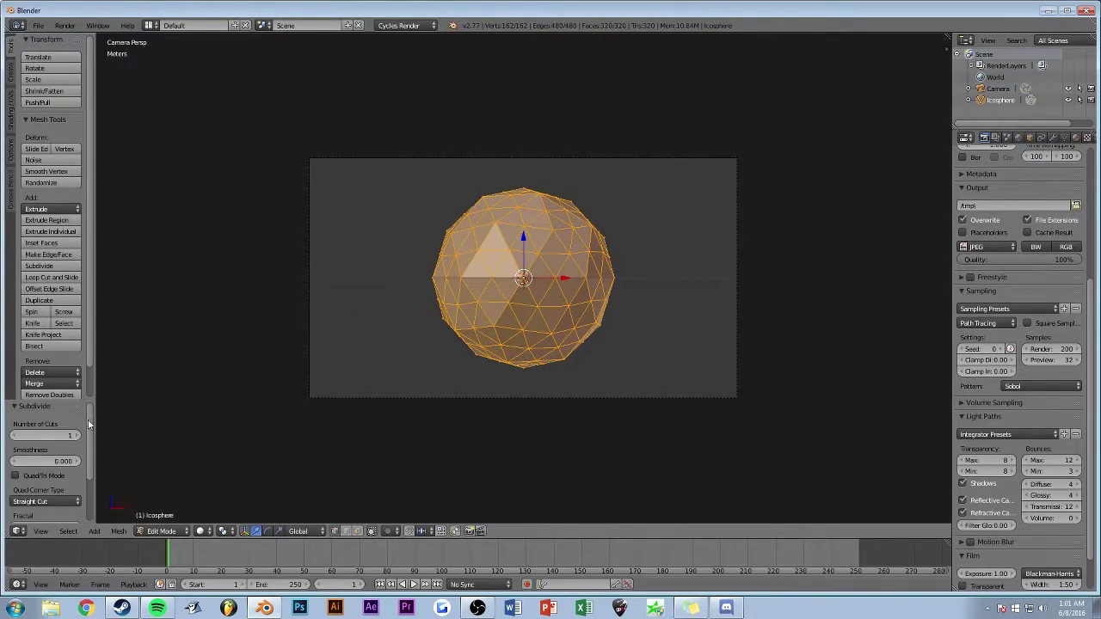
scroll(84, 456, down, 3)
scroll(85, 460, up, 3)
scroll(88, 415, down, 3)
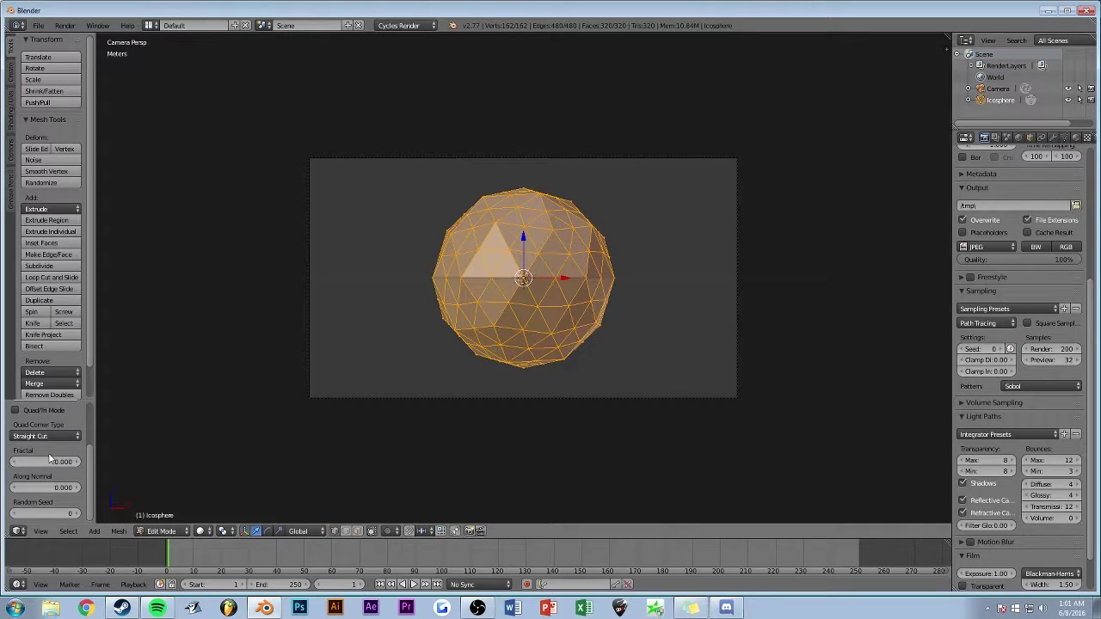
Set the Subdivide Fractal to 30.8 and Along Normal to 1.0 for a spiky star shape.
drag(44, 466, 270, 466)
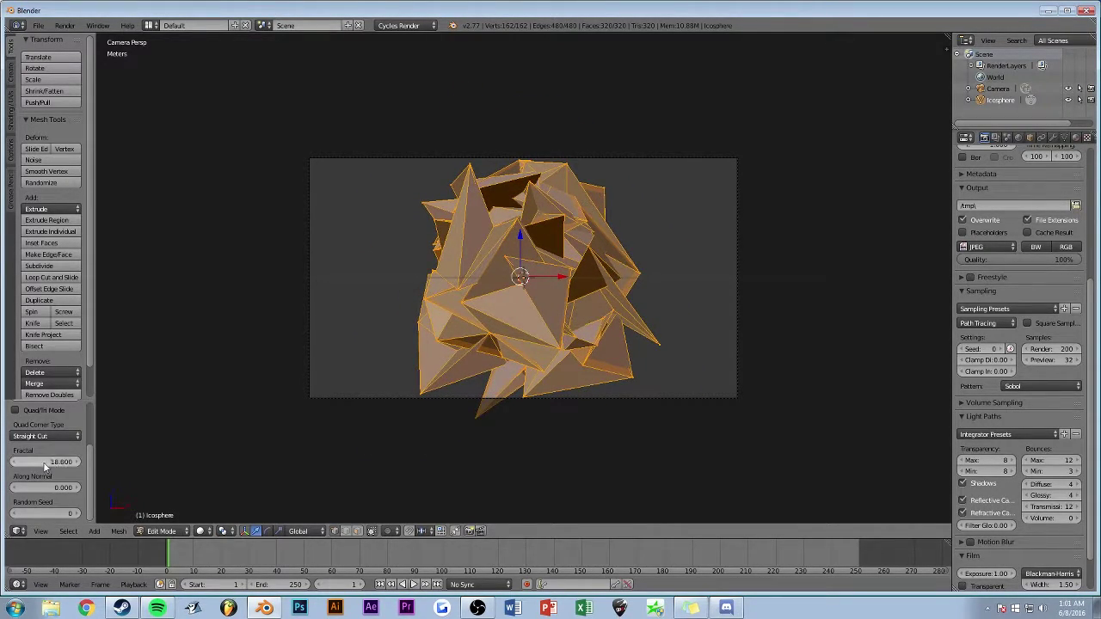
mouse_move(43, 487)
mouse_down()
mouse_move(69, 488)
mouse_move(50, 488)
mouse_up()
middle_drag(317, 263, 342, 259)
scroll(393, 246, up, 8)
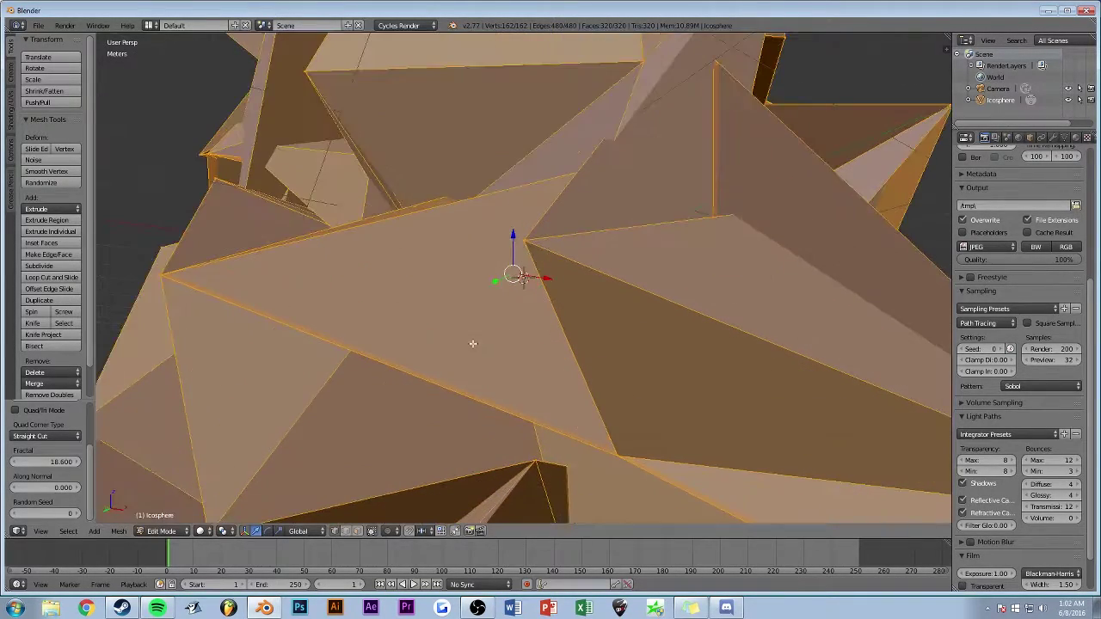
middle_drag(462, 355, 467, 322)
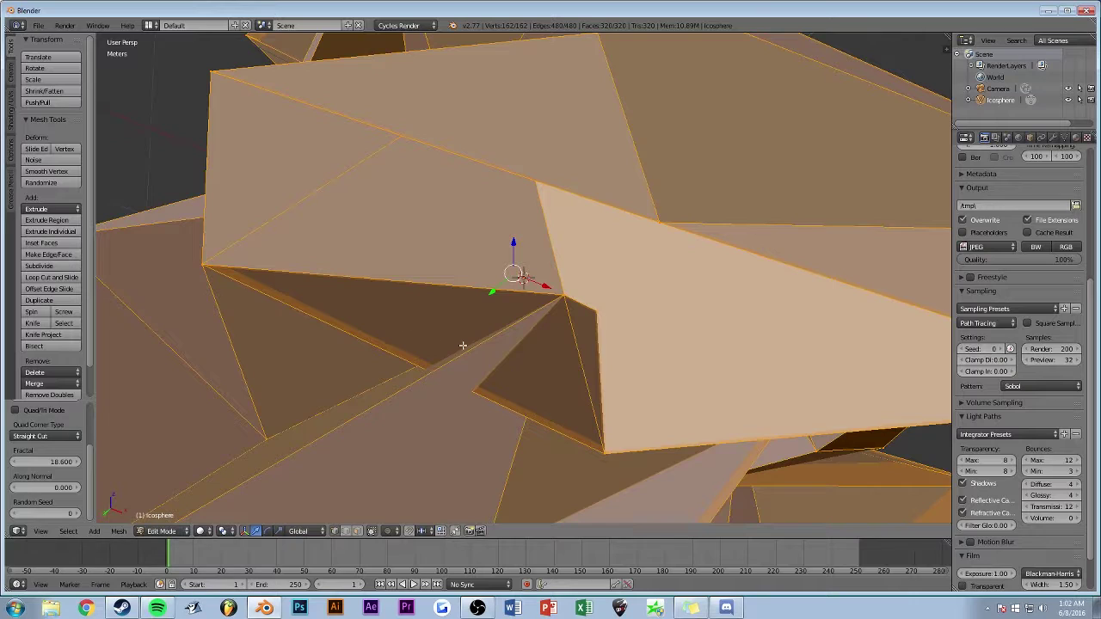
key(KP_0)
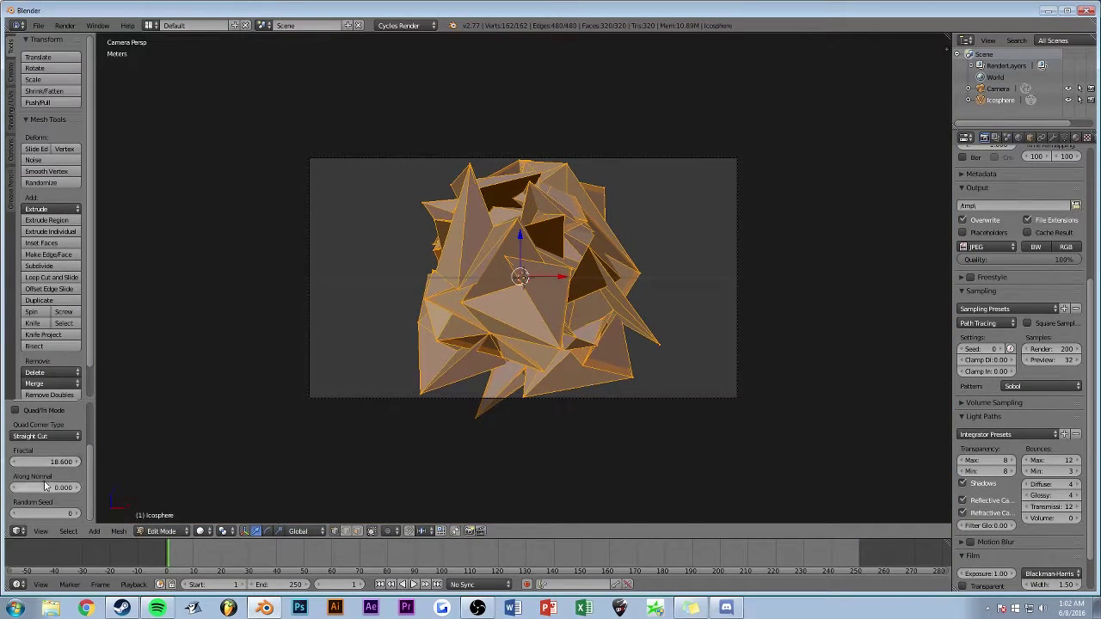
drag(47, 487, 84, 462)
scroll(231, 273, down, 3)
middle_drag(253, 275, 567, 295)
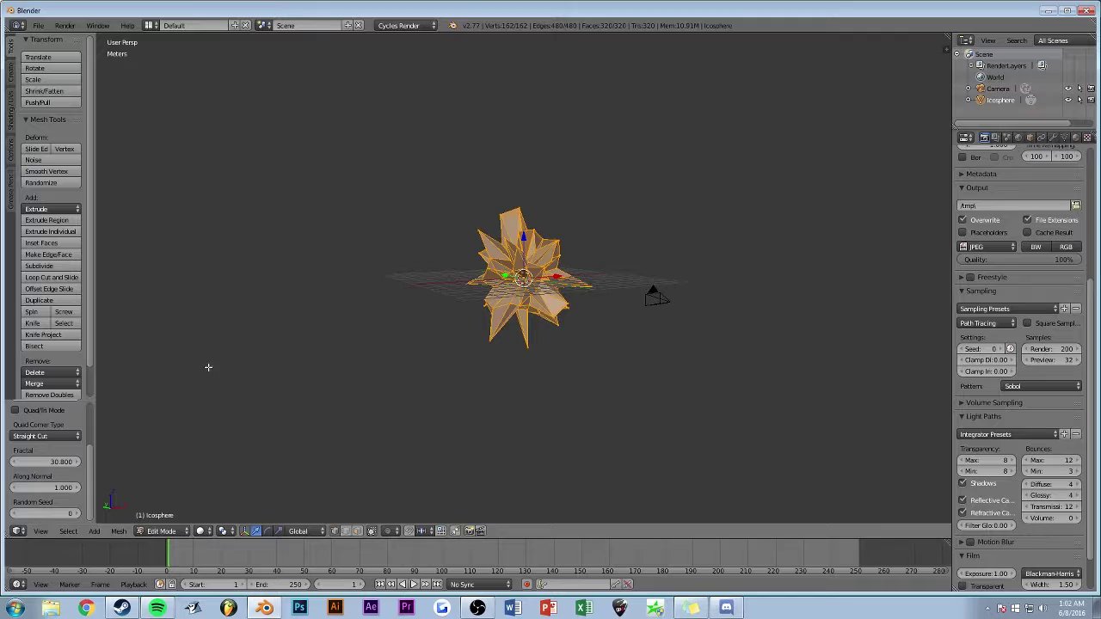
Return to Object Mode and move the camera farther back along Y.
key(Tab)
right_click(655, 297)
key(g)
key(y)
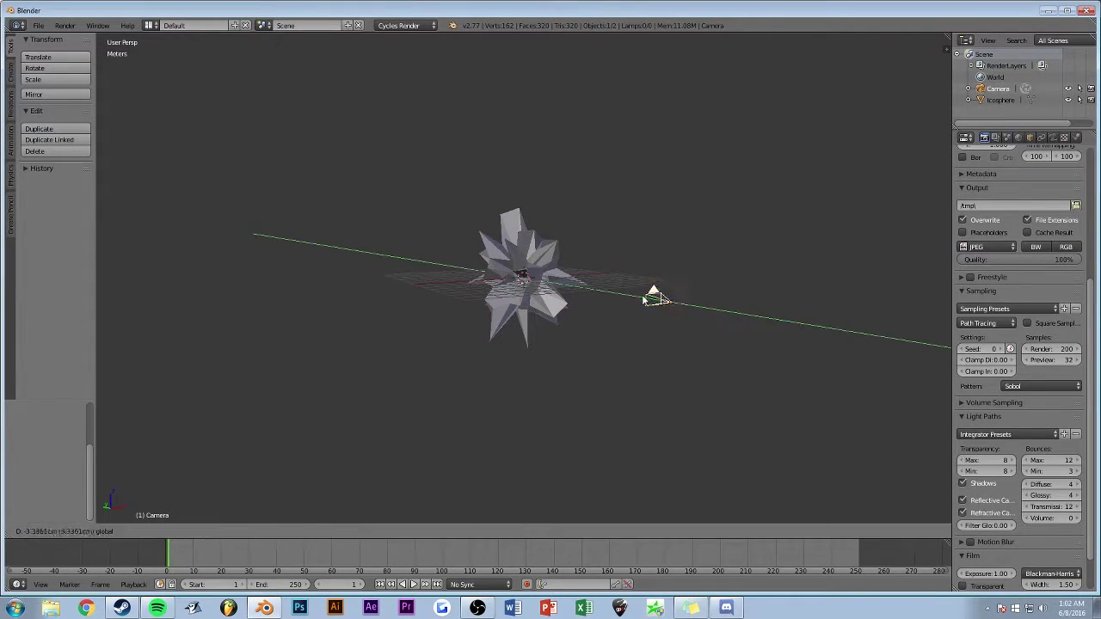
click(692, 305)
key(KP_0)
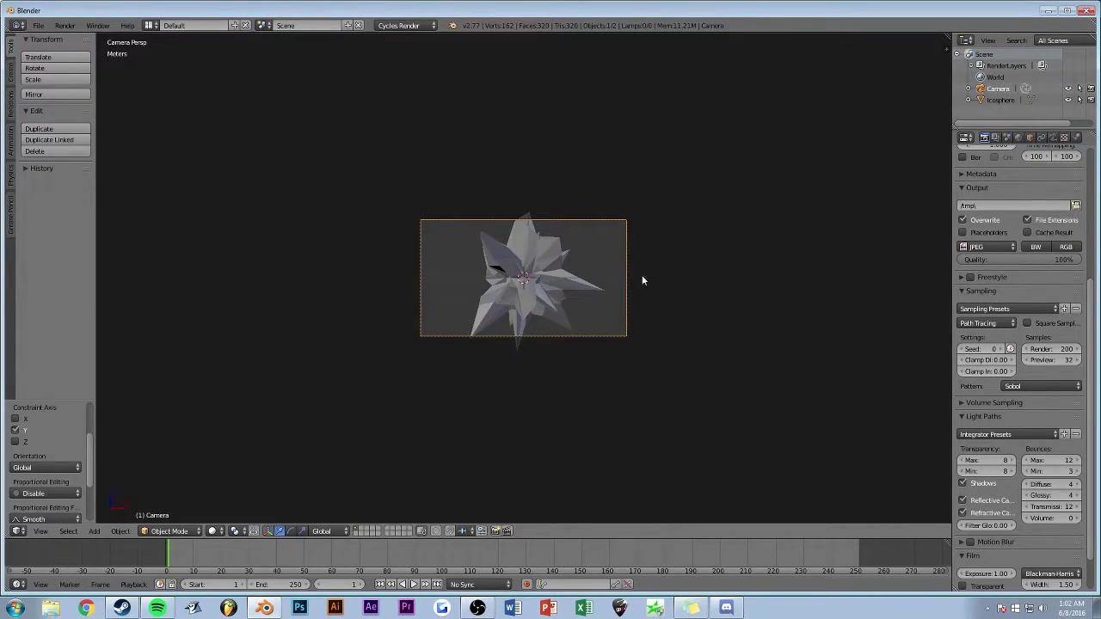
key(KP_0)
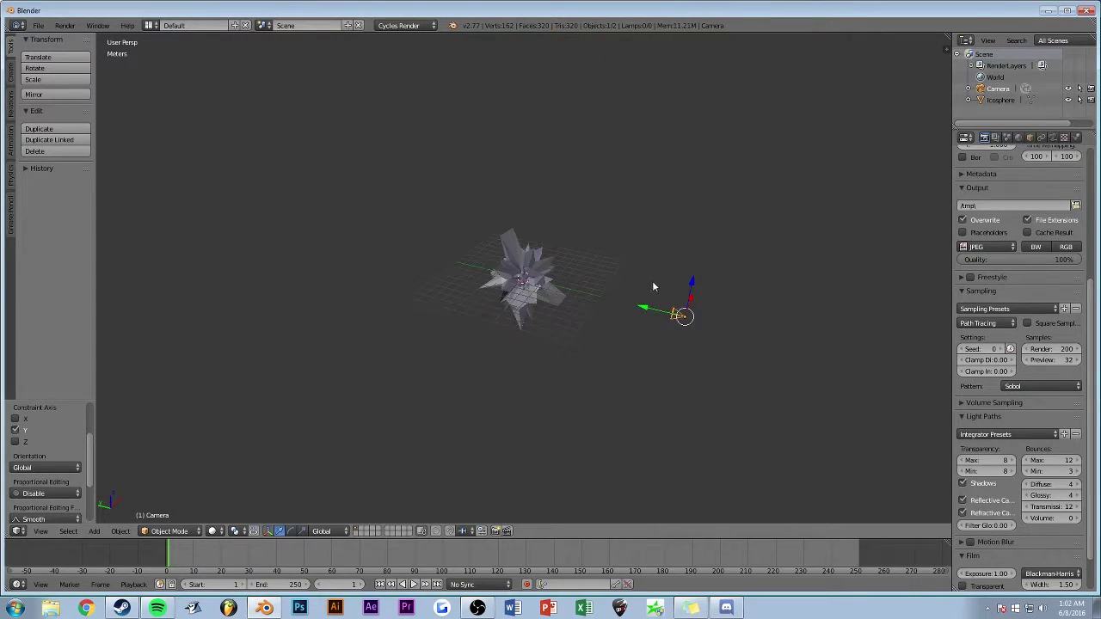
key(g)
key(y)
click(693, 317)
key(KP_0)
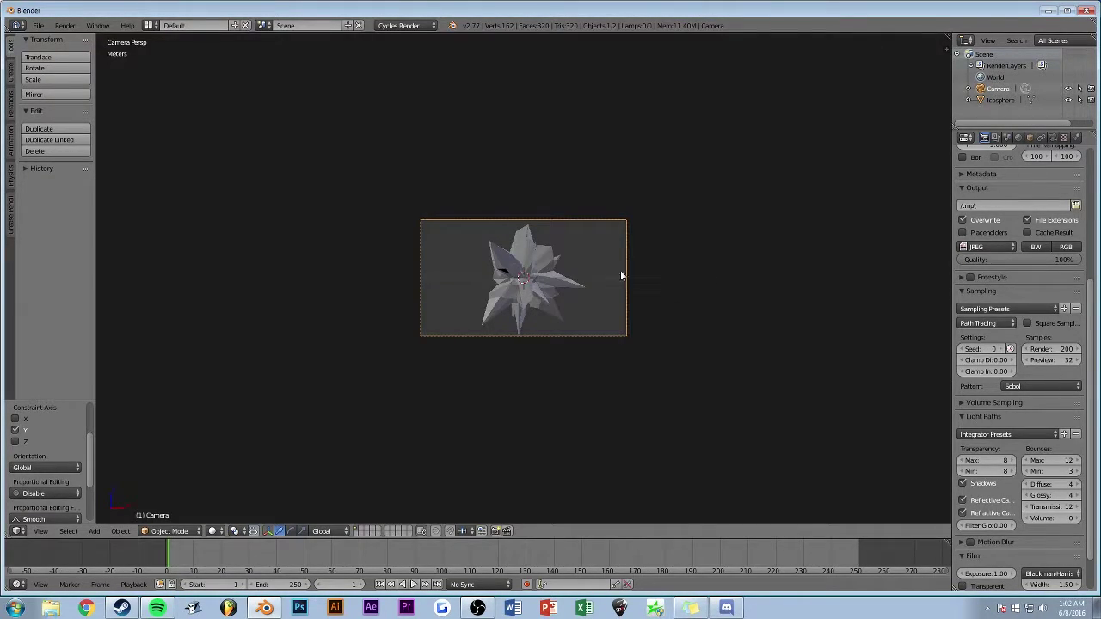
scroll(519, 245, up, 1)
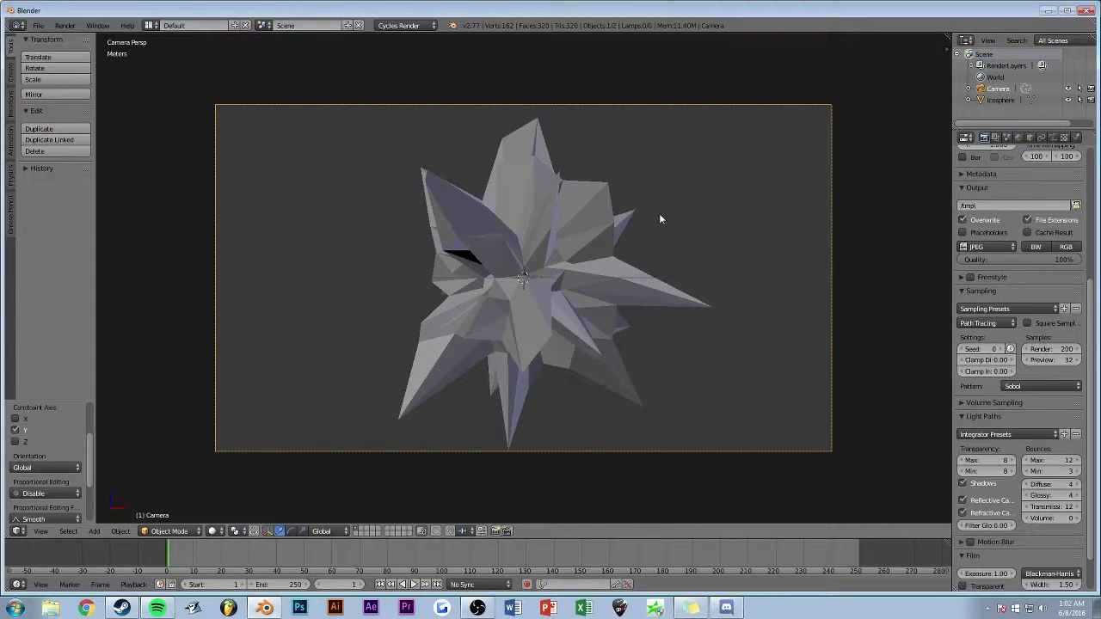
Delete the spiky icosphere and bring up the Add menu's mesh list.
right_click(541, 226)
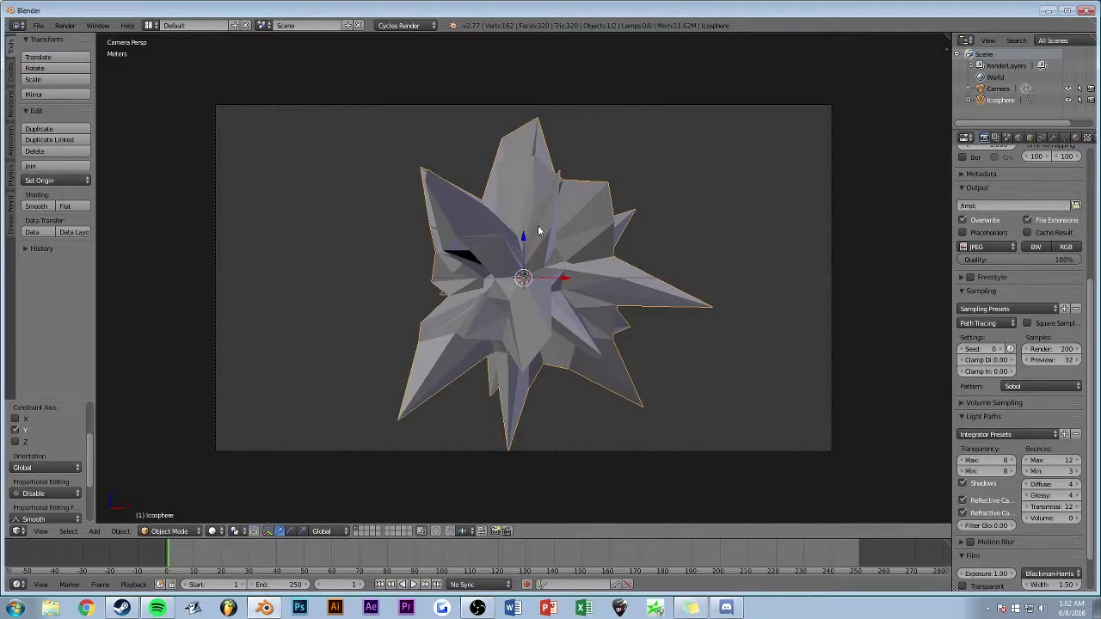
key(x)
click(533, 229)
key(shift+a)
mouse_move(522, 249)
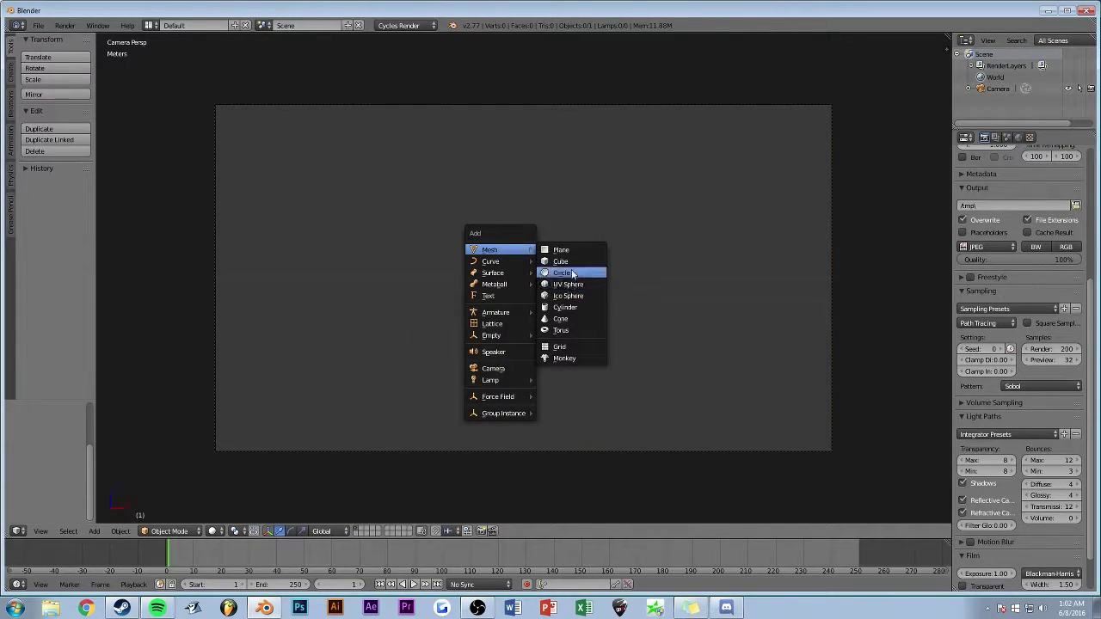
Add a new cube mesh and enter Edit Mode on it.
click(564, 262)
middle_drag(619, 259, 586, 279)
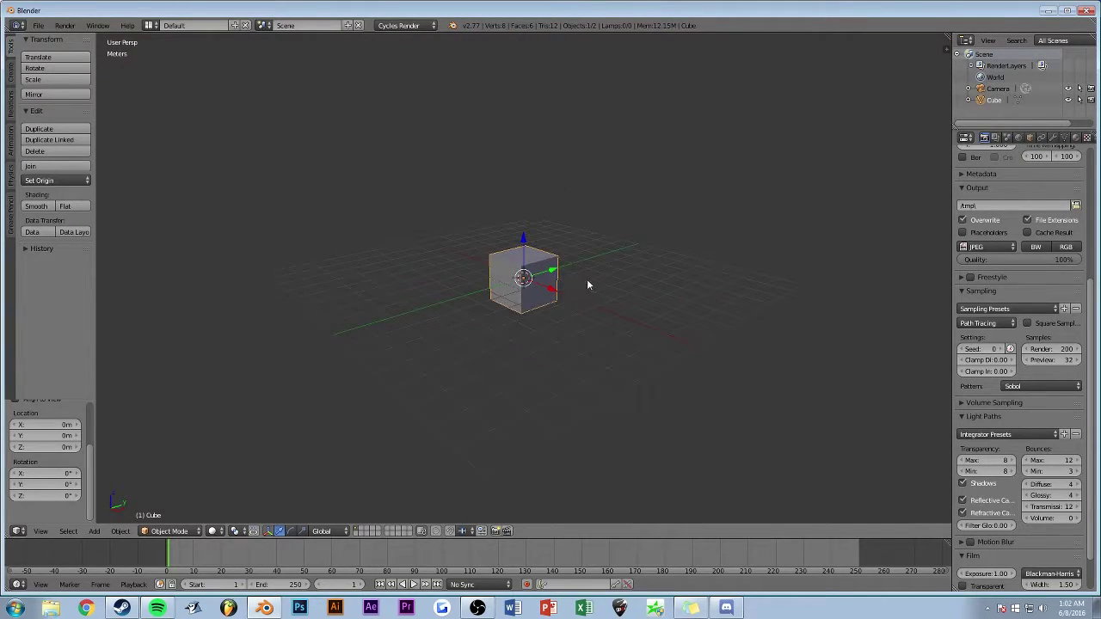
scroll(588, 279, up, 4)
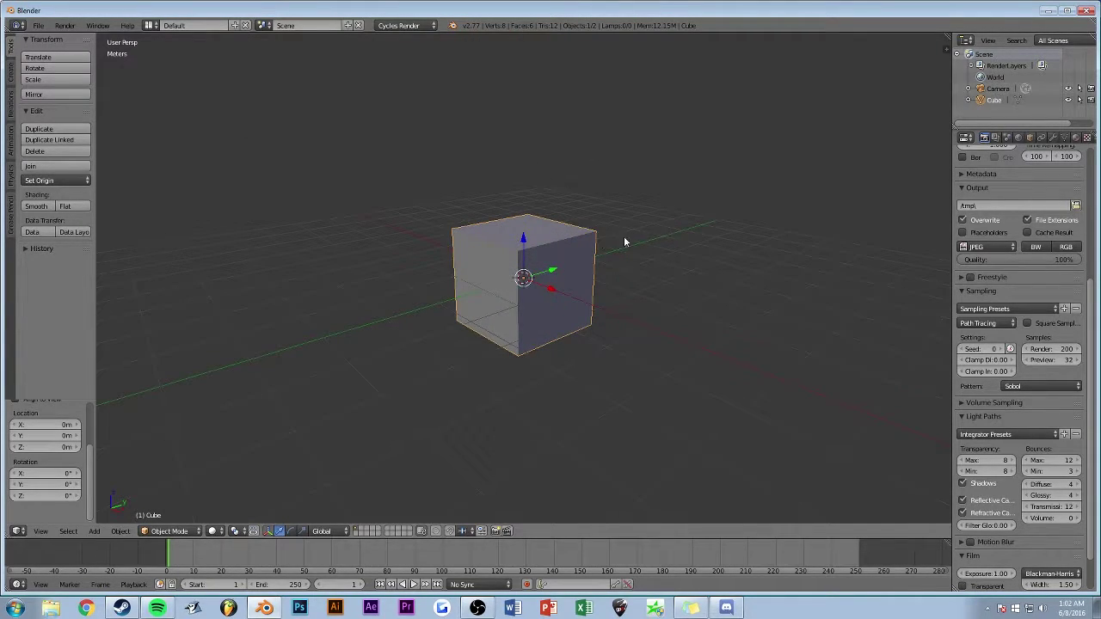
key(Tab)
middle_drag(645, 222, 695, 219)
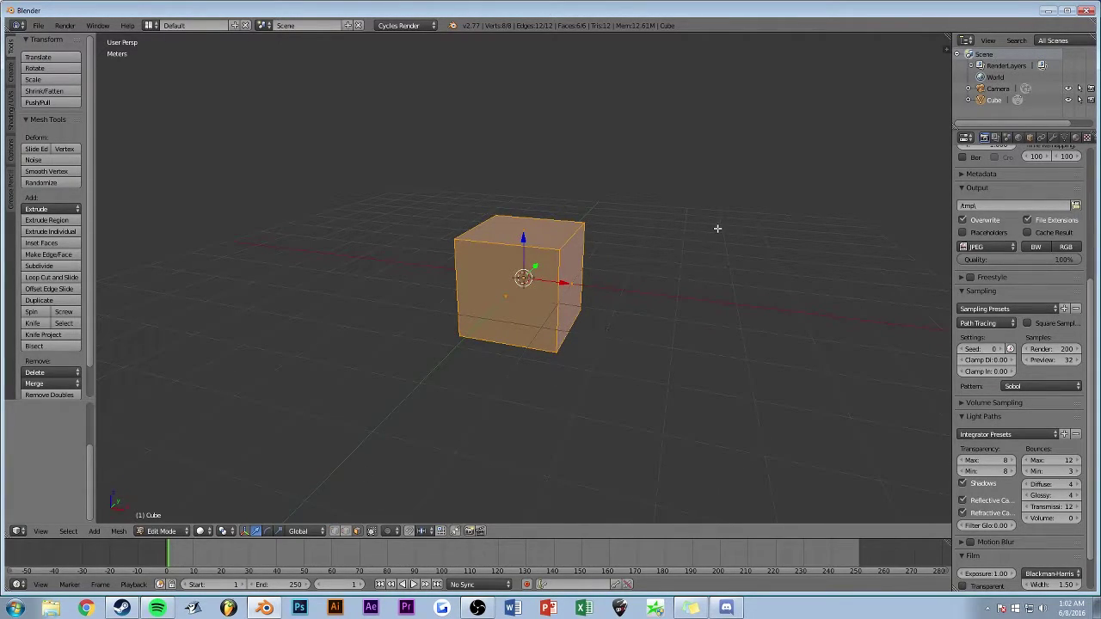
middle_drag(717, 226, 583, 259)
click(525, 294)
middle_drag(654, 267, 607, 276)
Select one cube face and extrude it outward into a box.
key(a)
right_click(532, 284)
mouse_move(703, 269)
middle_down()
mouse_move(749, 273)
mouse_move(722, 276)
middle_up()
key(e)
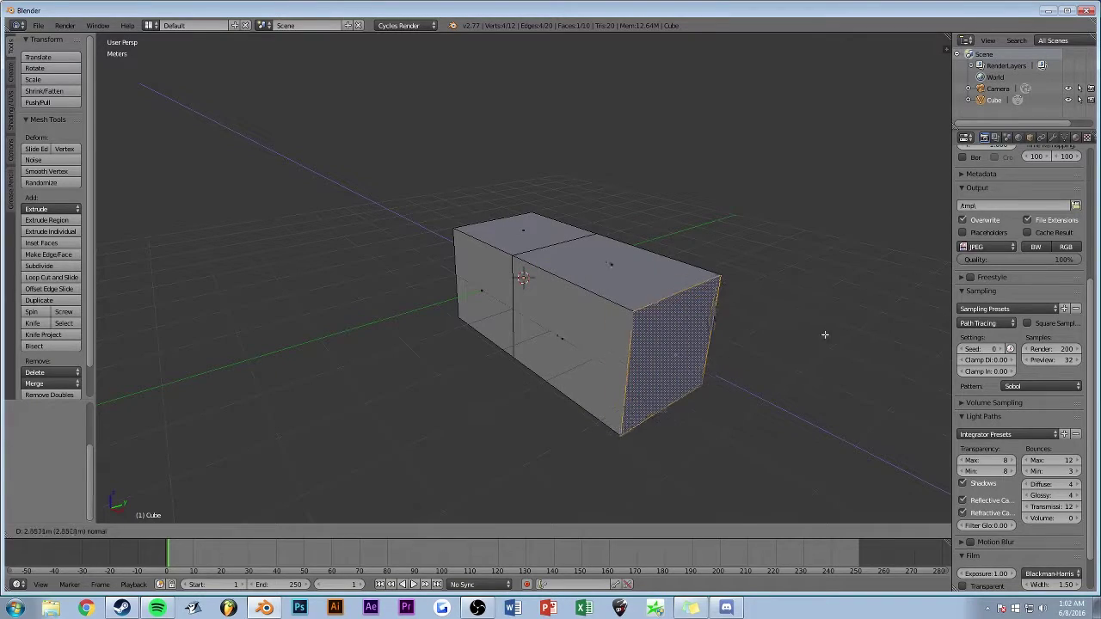
click(837, 309)
key(KP_1)
key(KP_0)
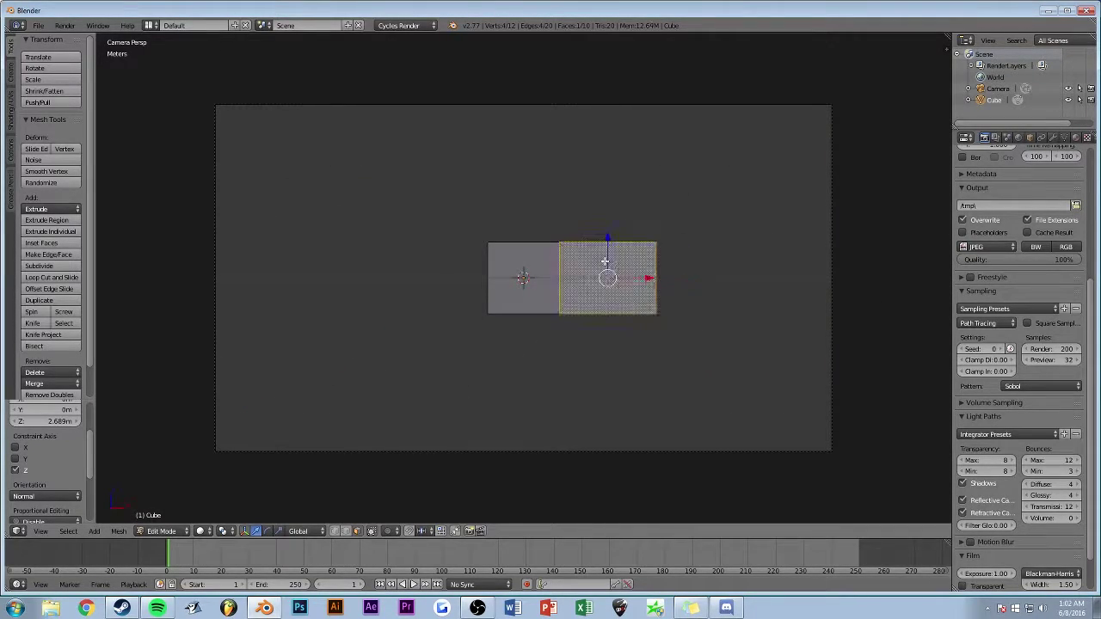
middle_drag(833, 284, 495, 233)
Extrude a block straight up along Z, then a side face sideways and another block.
key(e)
key(z)
click(608, 275)
right_click(582, 215)
key(e)
click(752, 206)
key(e)
click(495, 188)
middle_drag(496, 188, 636, 166)
Extrude another side face and a leftward block, then return to Object Mode and select the camera.
right_click(511, 189)
key(e)
click(511, 189)
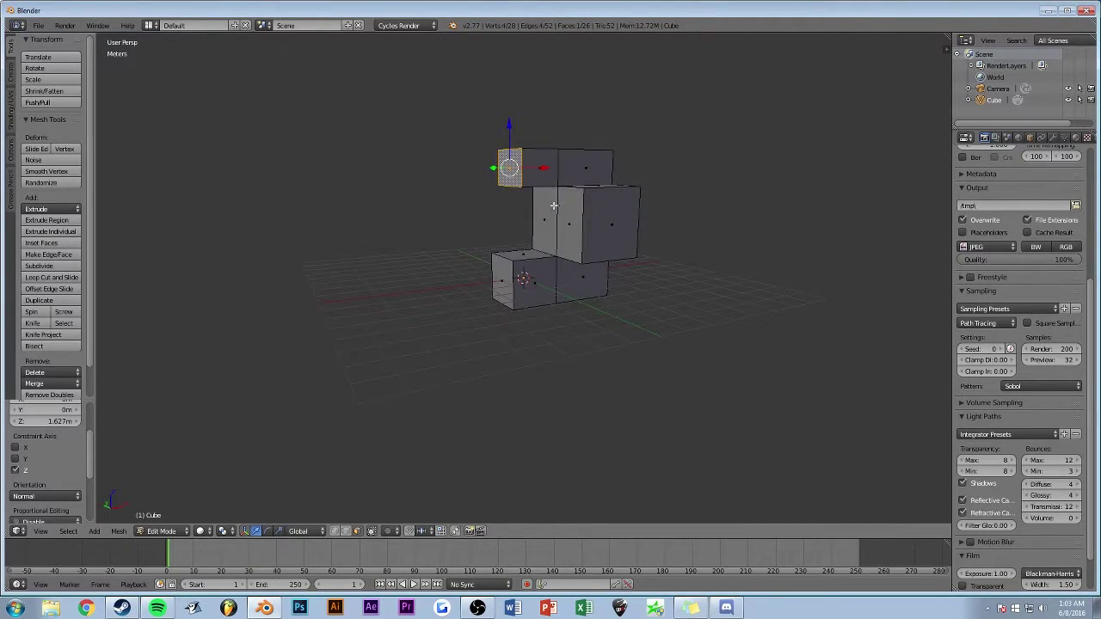
key(e)
click(434, 226)
middle_drag(673, 202, 654, 200)
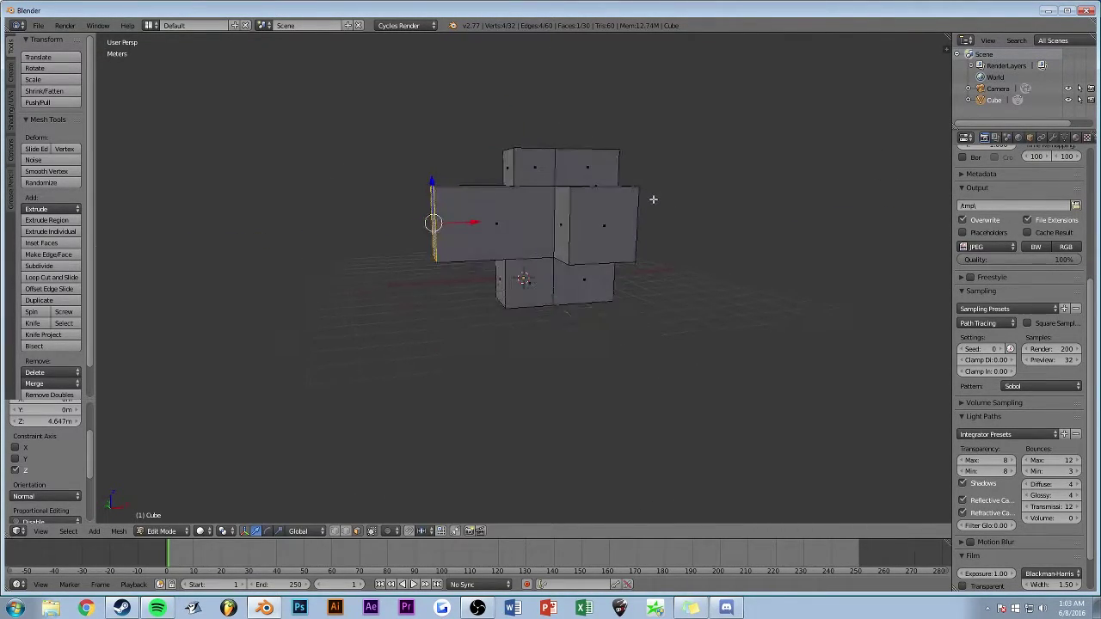
key(KP_0)
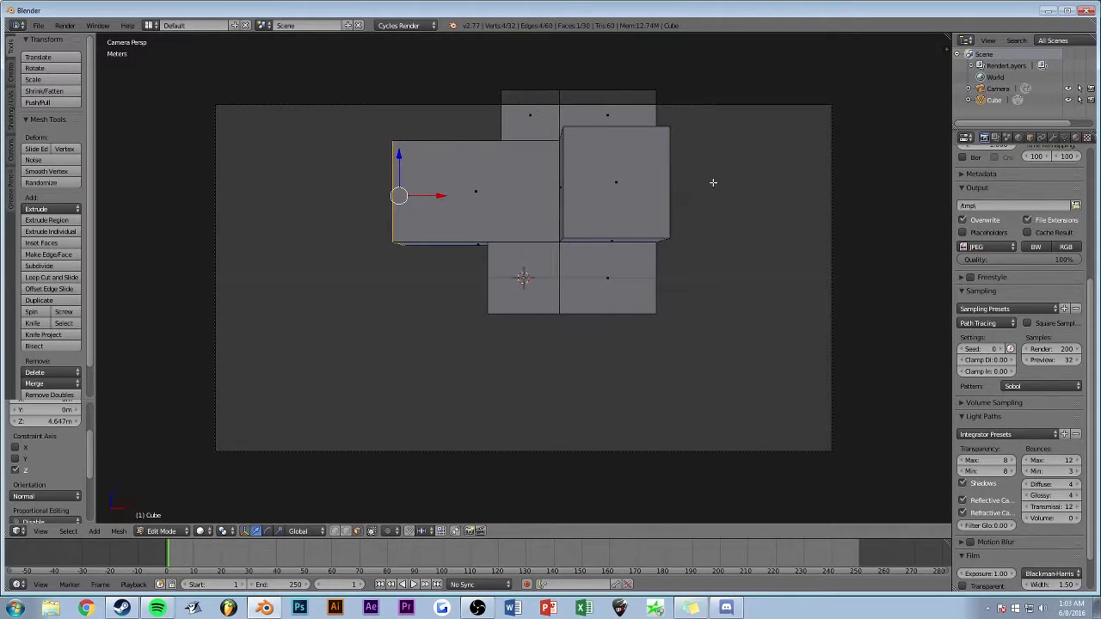
key(KP_0)
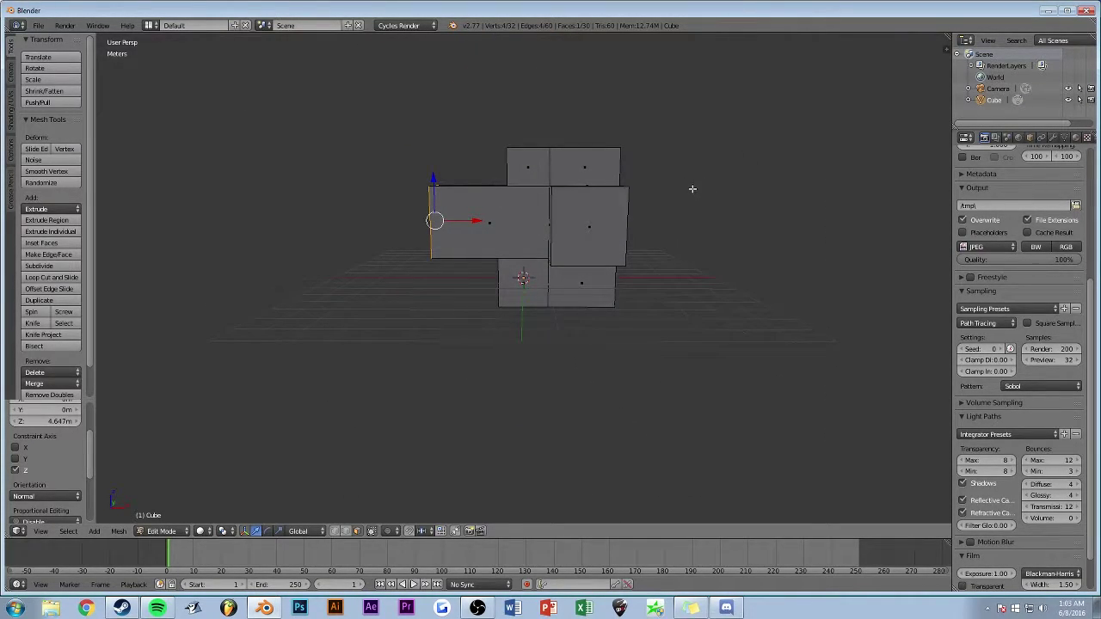
middle_drag(693, 188, 703, 162)
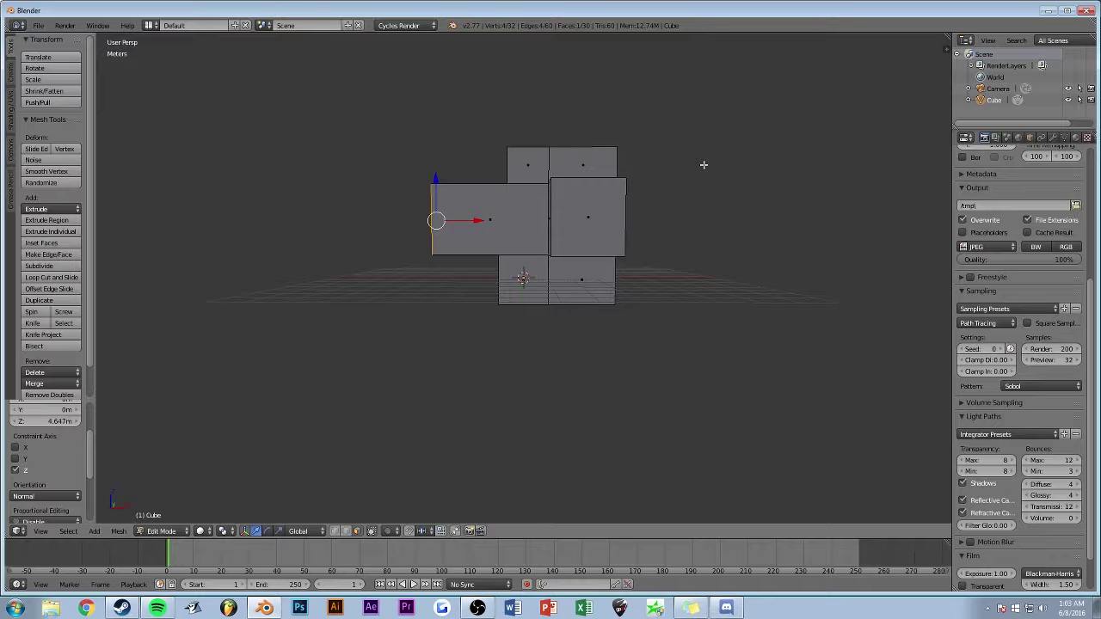
middle_drag(464, 203, 658, 241)
scroll(720, 209, down, 2)
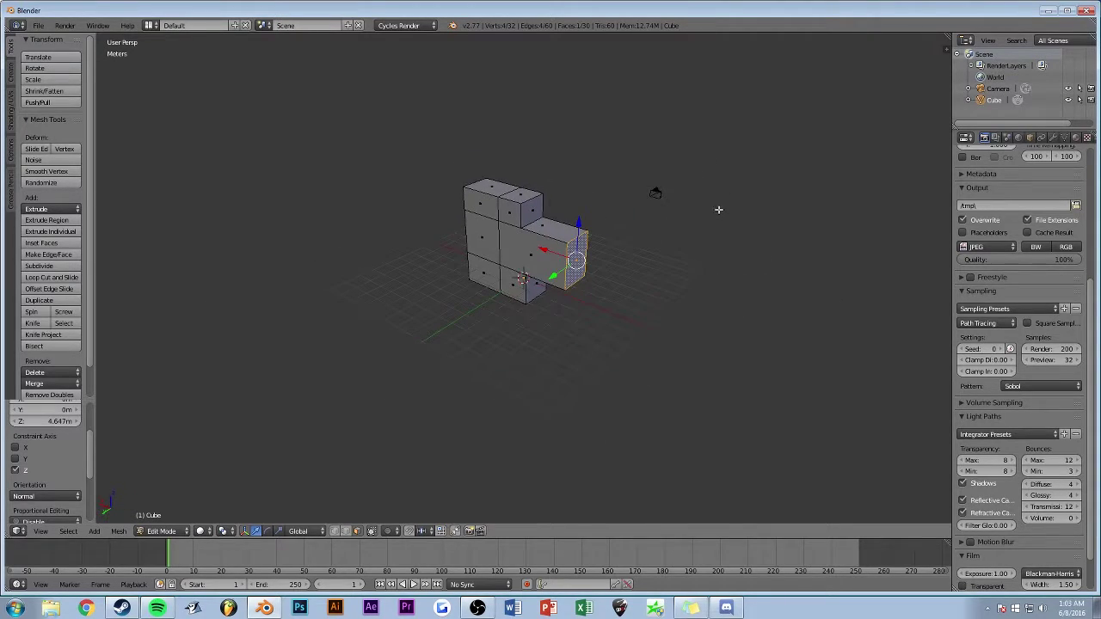
key(Tab)
right_click(659, 191)
Raise the camera along Z and view through it.
key(g)
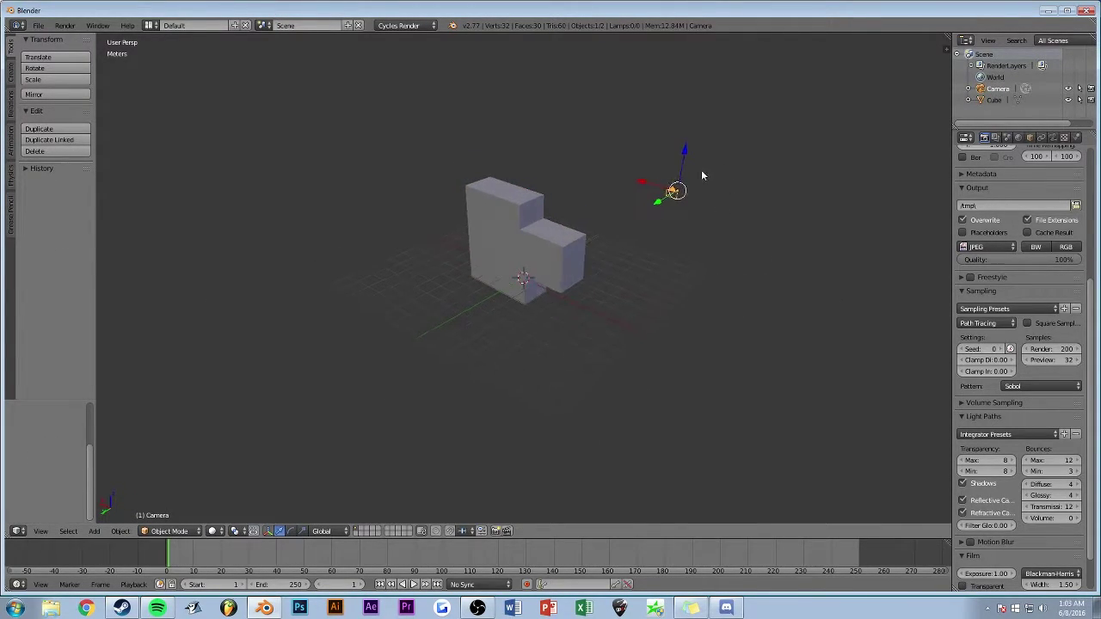
key(z)
click(688, 135)
key(KP_0)
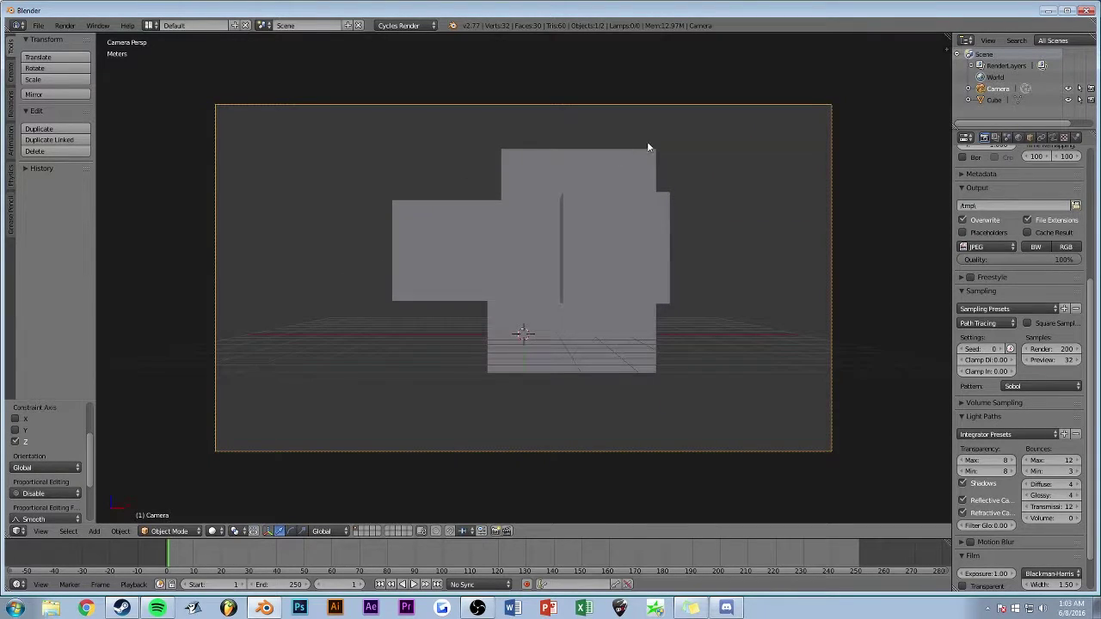
Select the whole cube mesh in Edit Mode and try a fractal subdivision, then undo it.
right_click(518, 239)
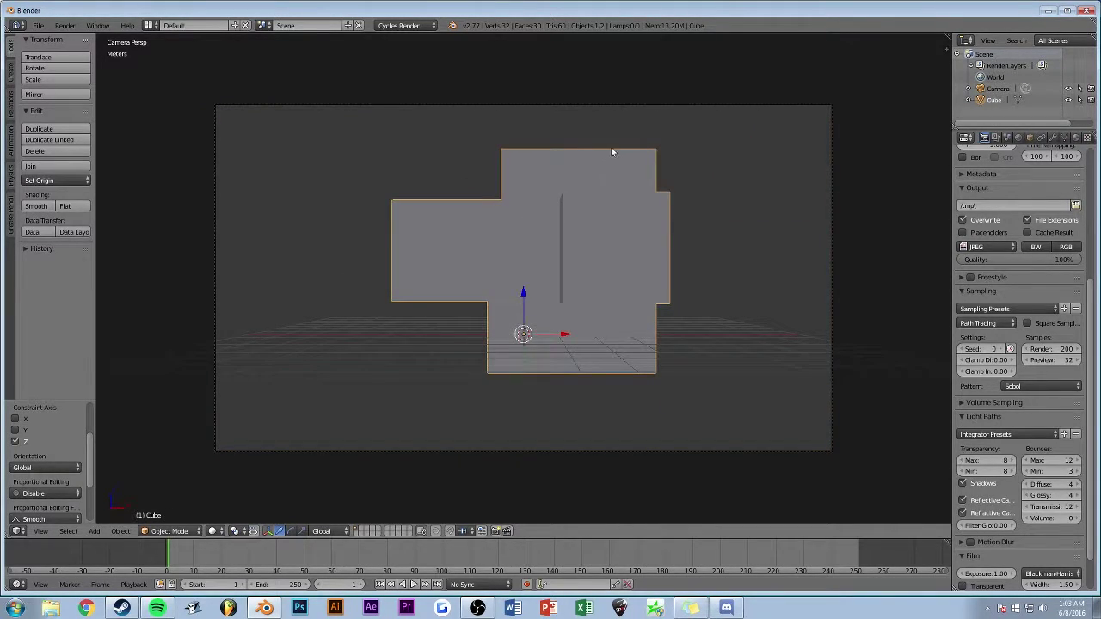
key(Tab)
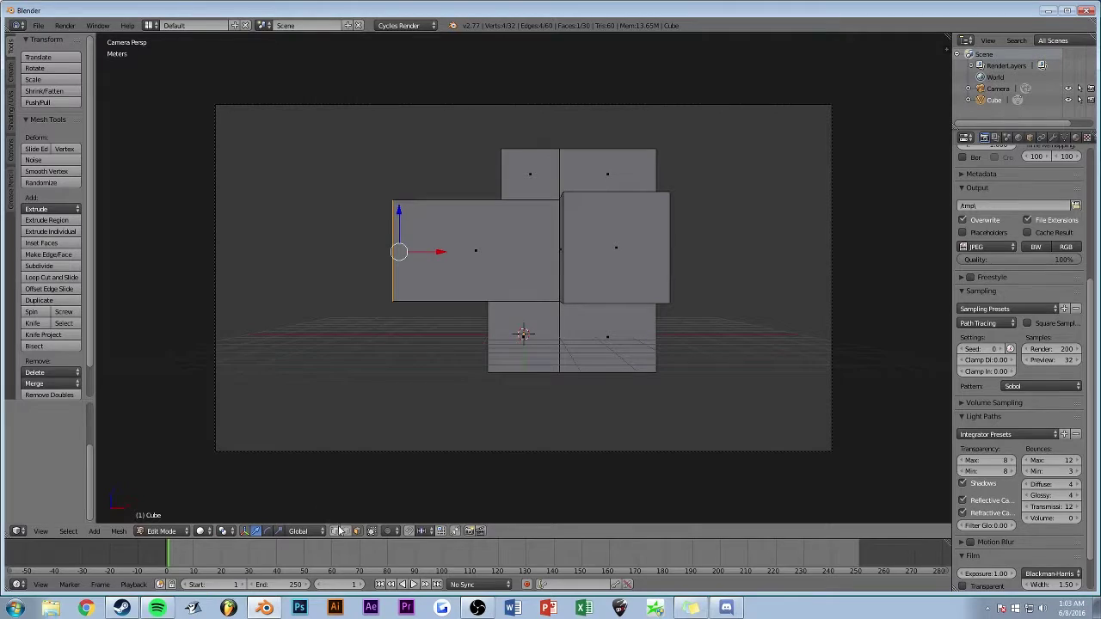
key(a)
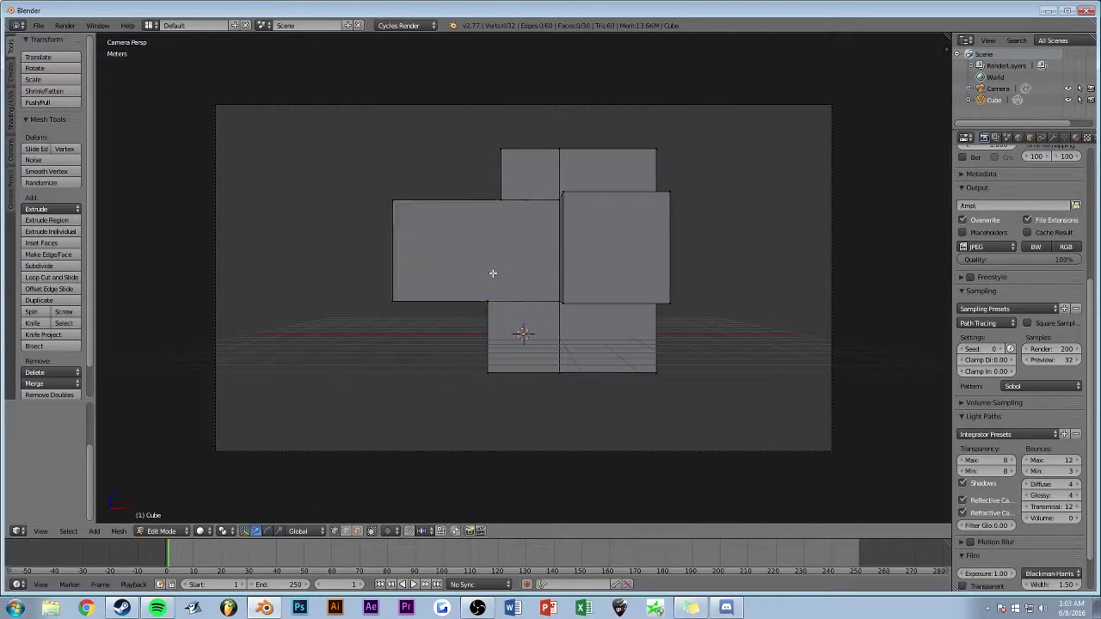
key(a)
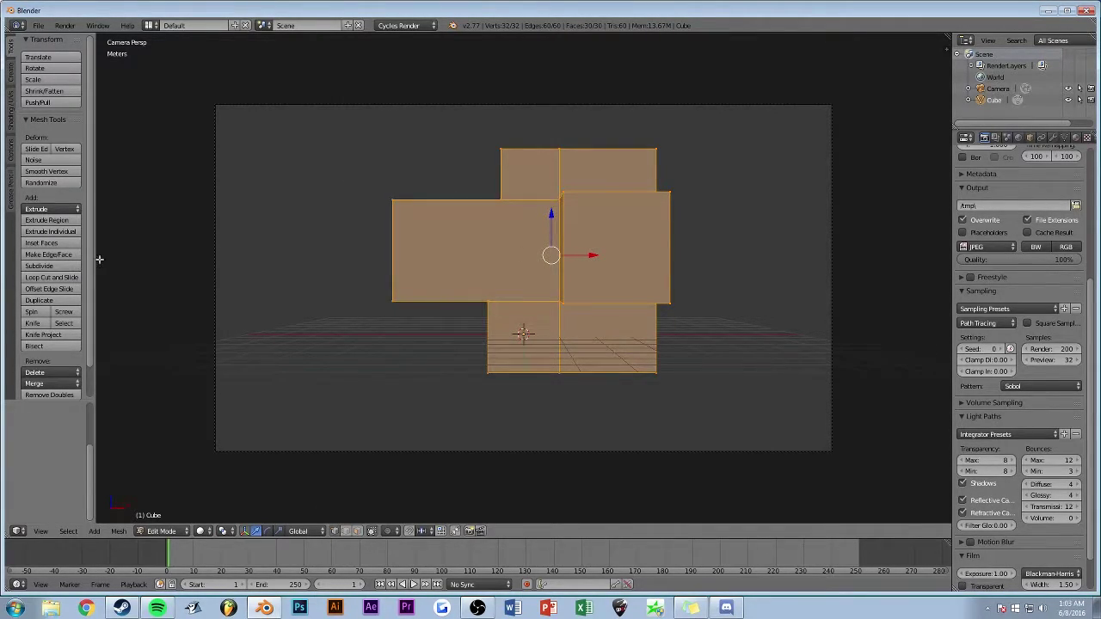
click(39, 265)
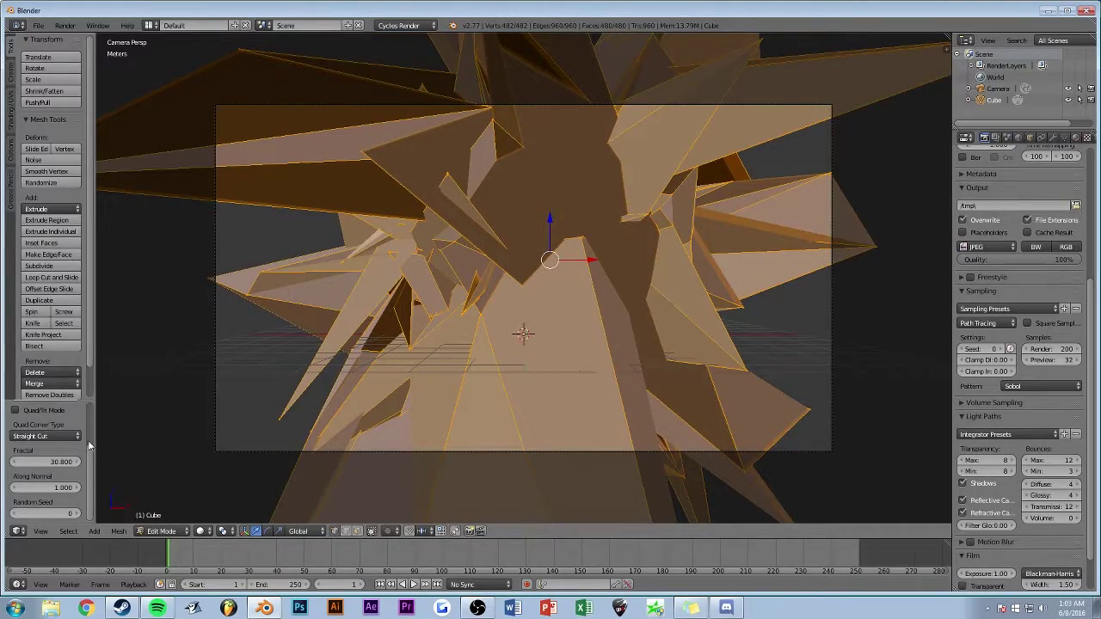
drag(73, 462, 21, 462)
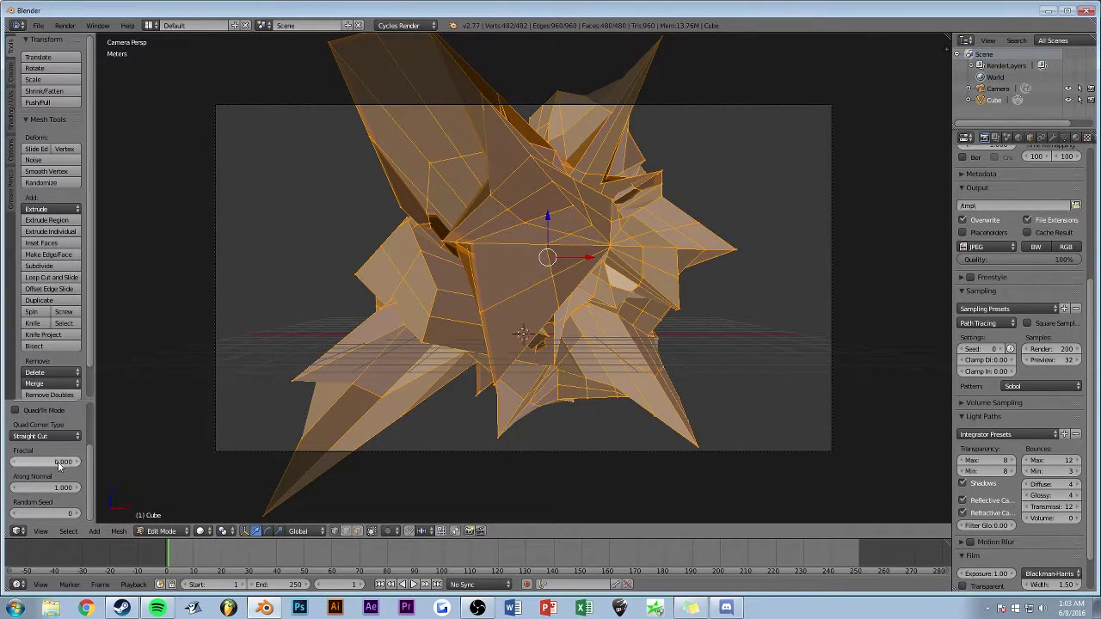
key(ctrl+z)
key(ctrl+z)
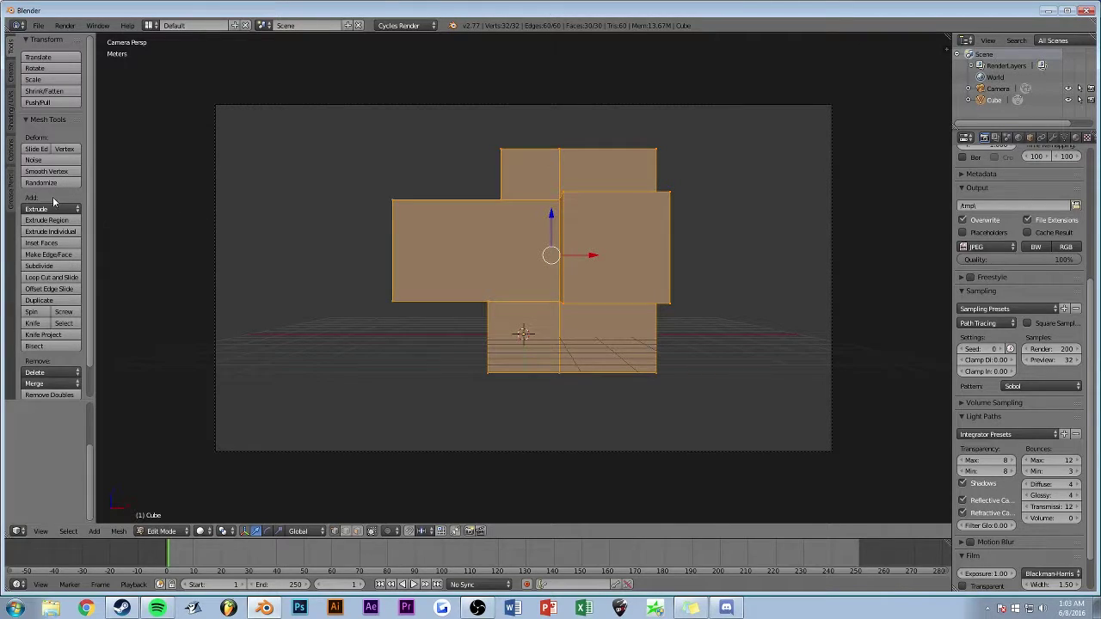
Subdivide the mesh three times with Fractal 28.42, then return to Object Mode.
click(39, 266)
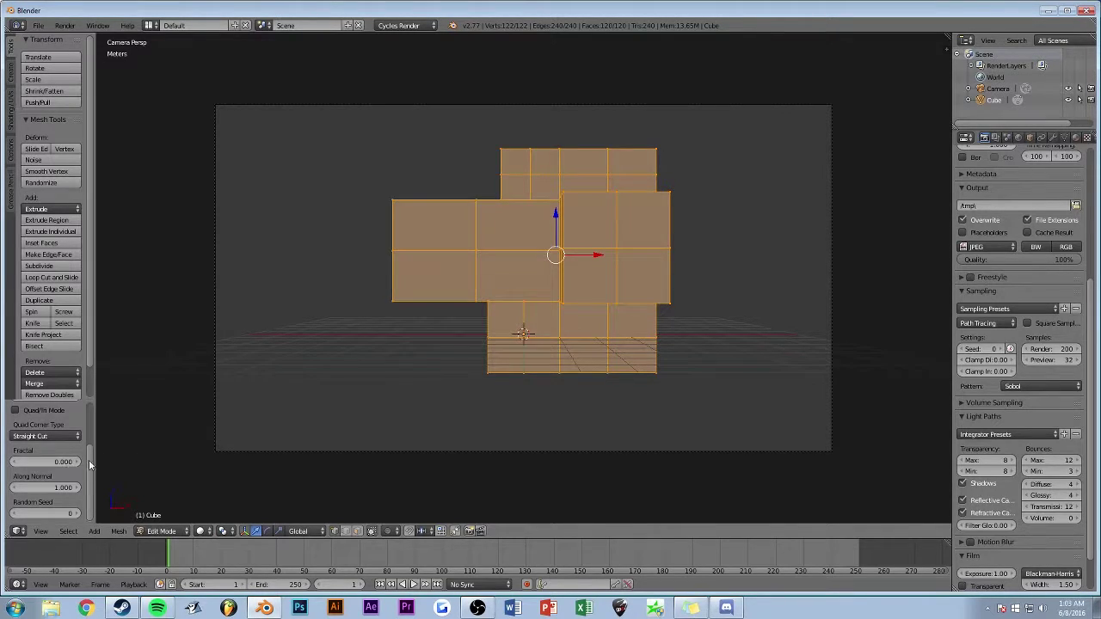
click(44, 266)
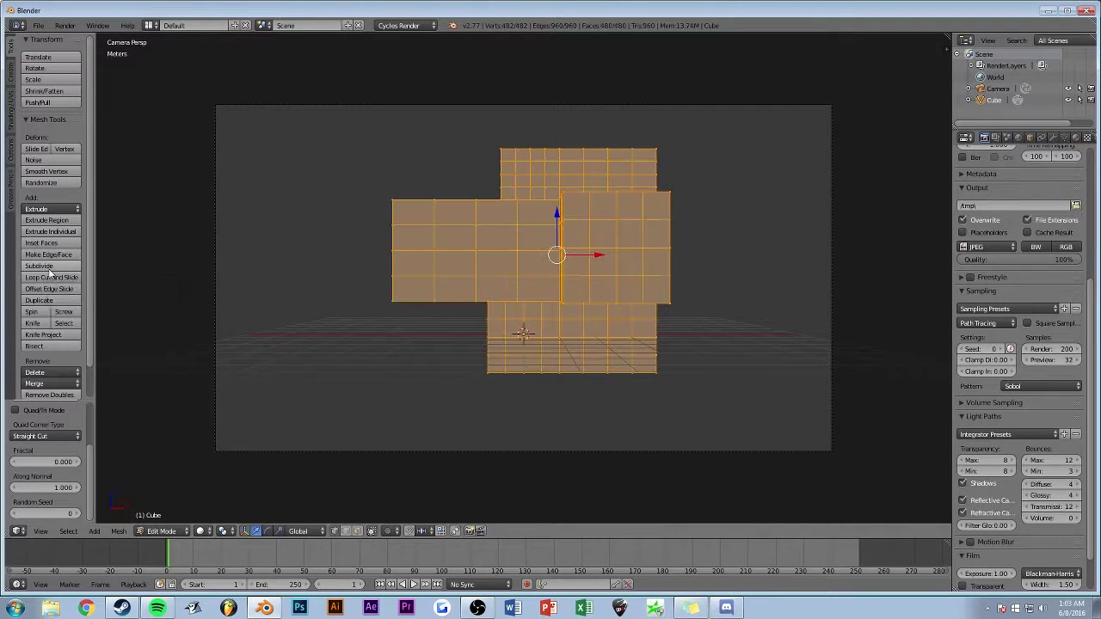
click(49, 268)
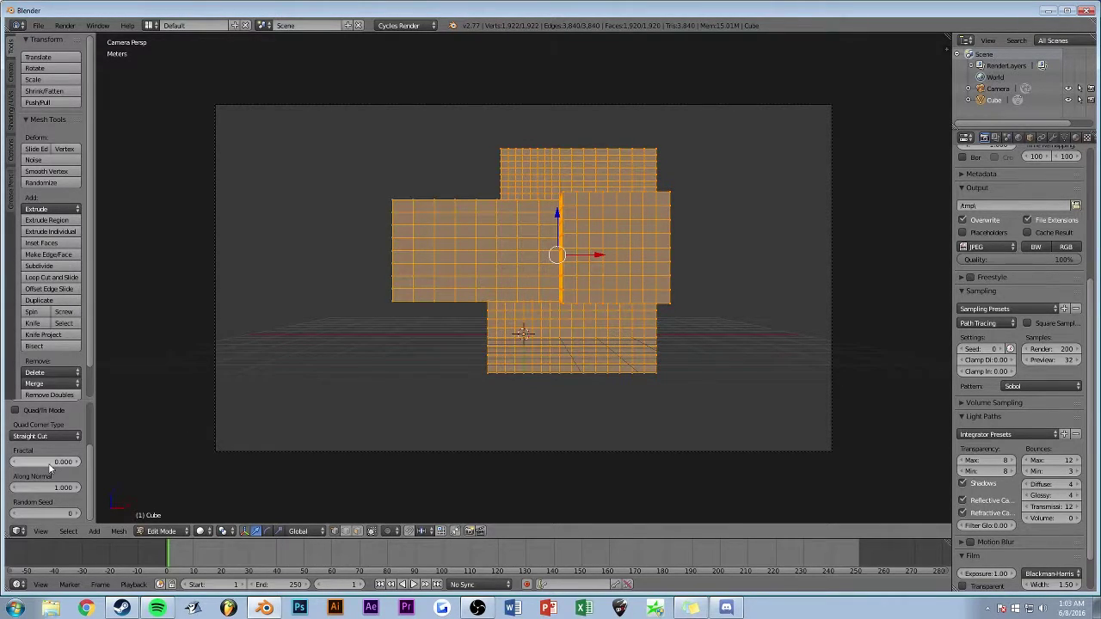
drag(49, 463, 163, 463)
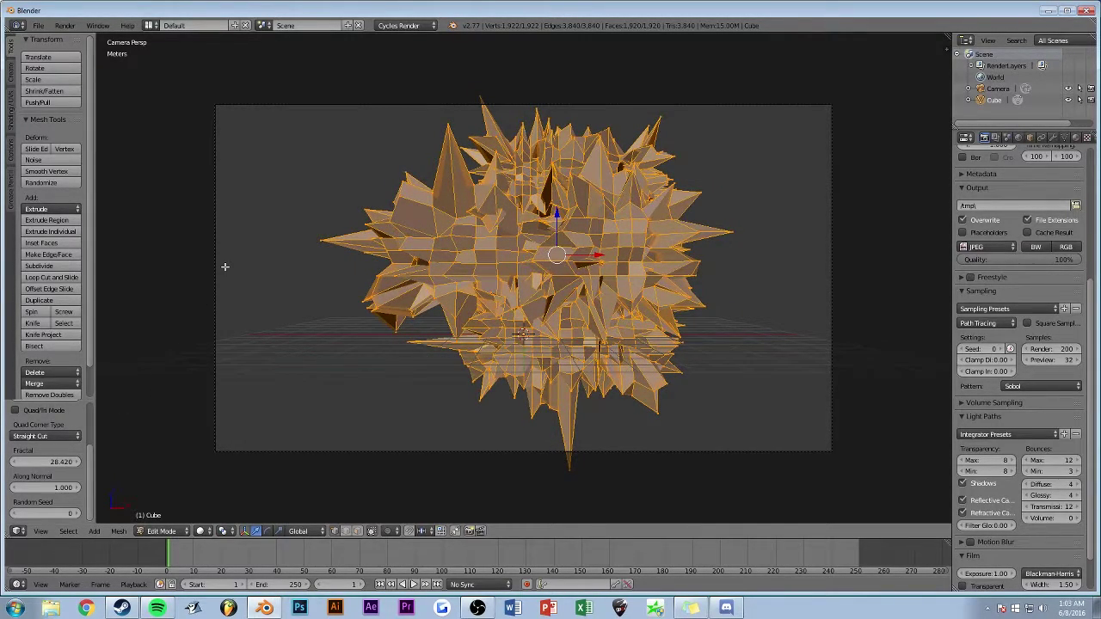
key(Tab)
middle_drag(352, 263, 444, 269)
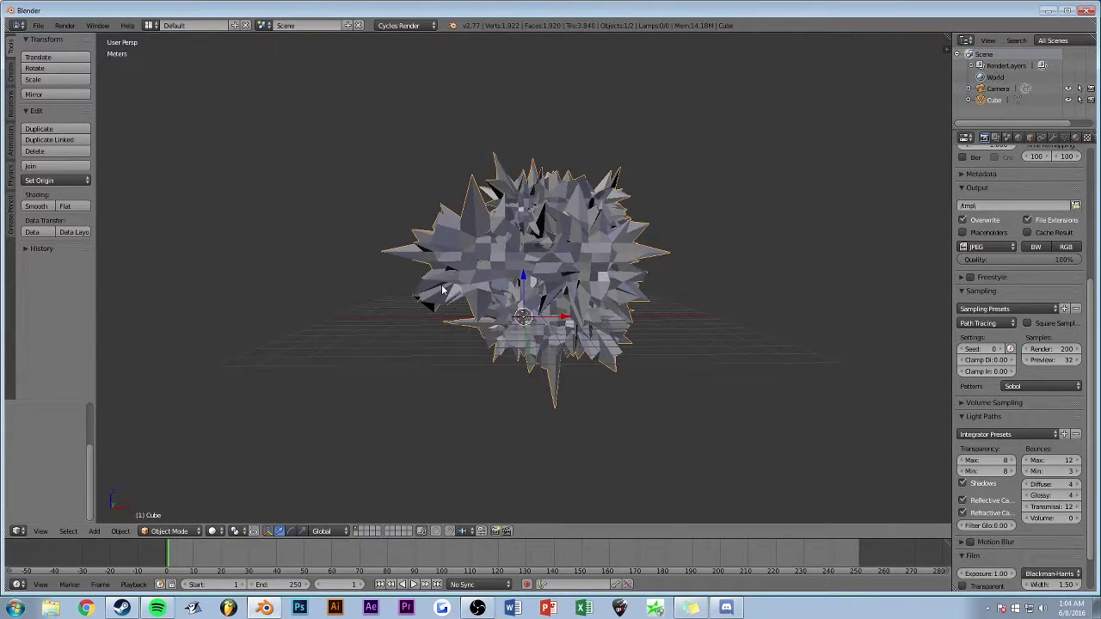
Render the spiky mesh from the camera view with Cycles at 50 samples.
key(KP_0)
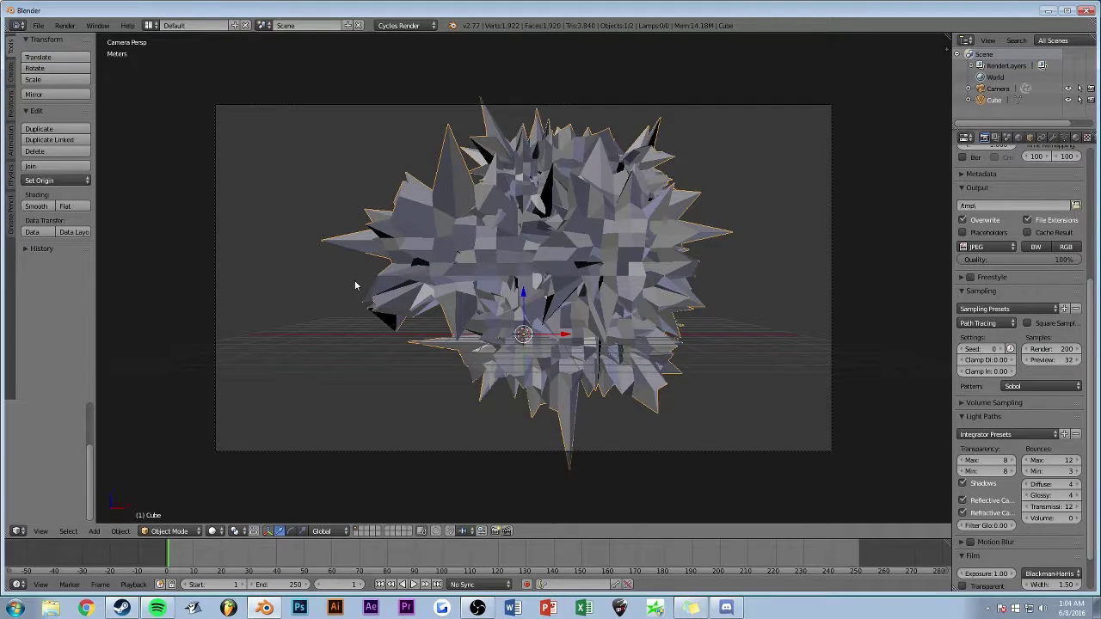
key(F12)
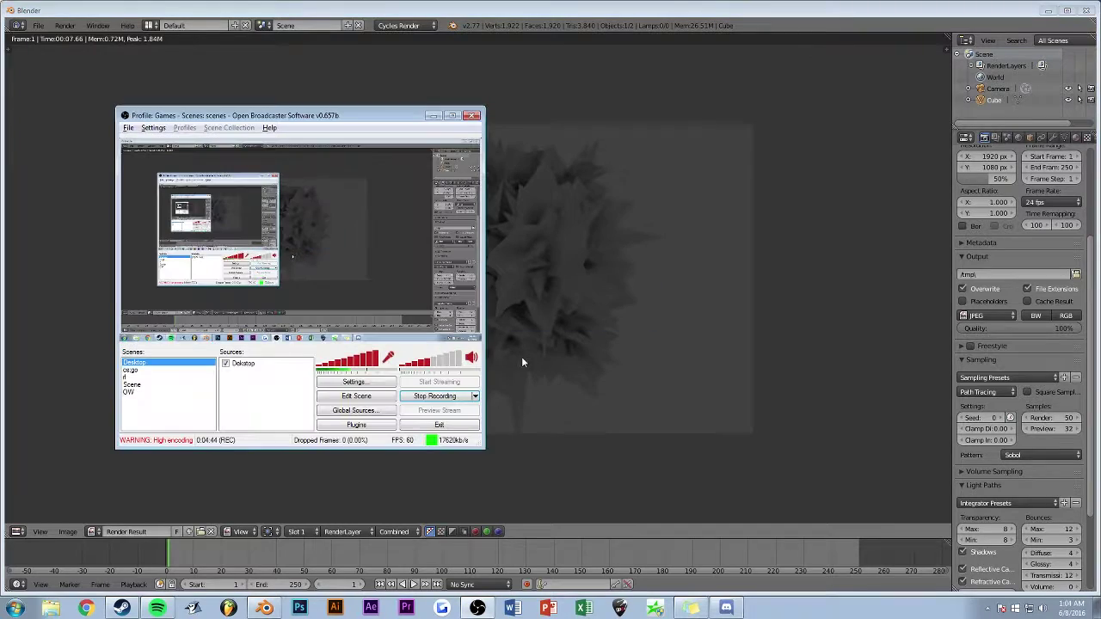
click(571, 350)
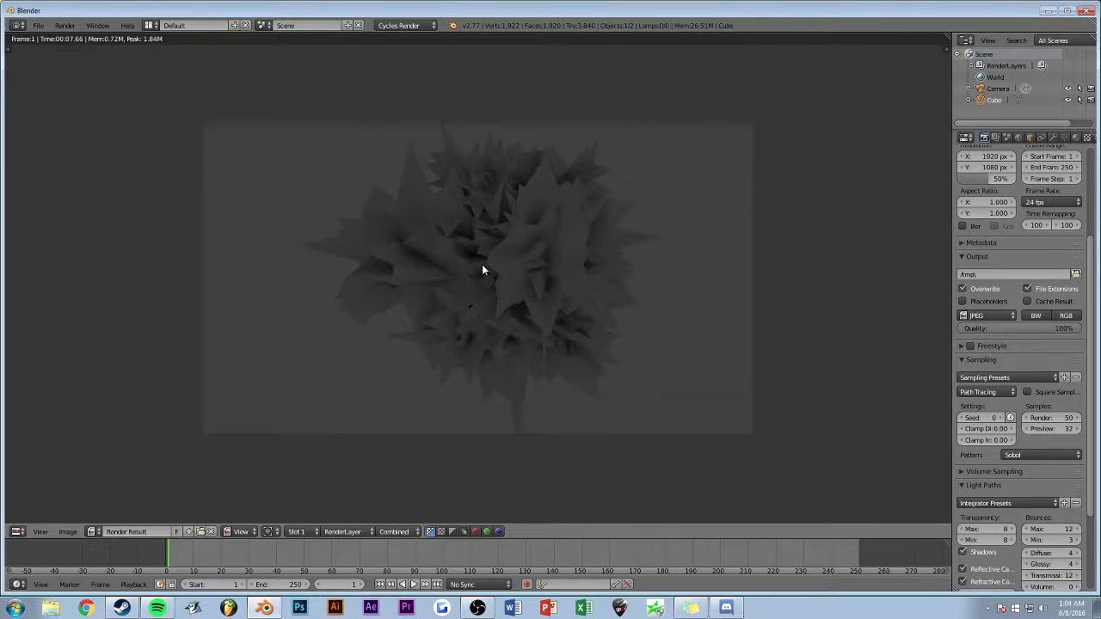
Close the render and add a plane, raising it along Z above the spiky object.
key(Escape)
middle_drag(482, 265, 520, 288)
scroll(695, 251, down, 2)
scroll(727, 234, up, 3)
key(shift+a)
mouse_move(695, 277)
click(737, 275)
key(g)
key(z)
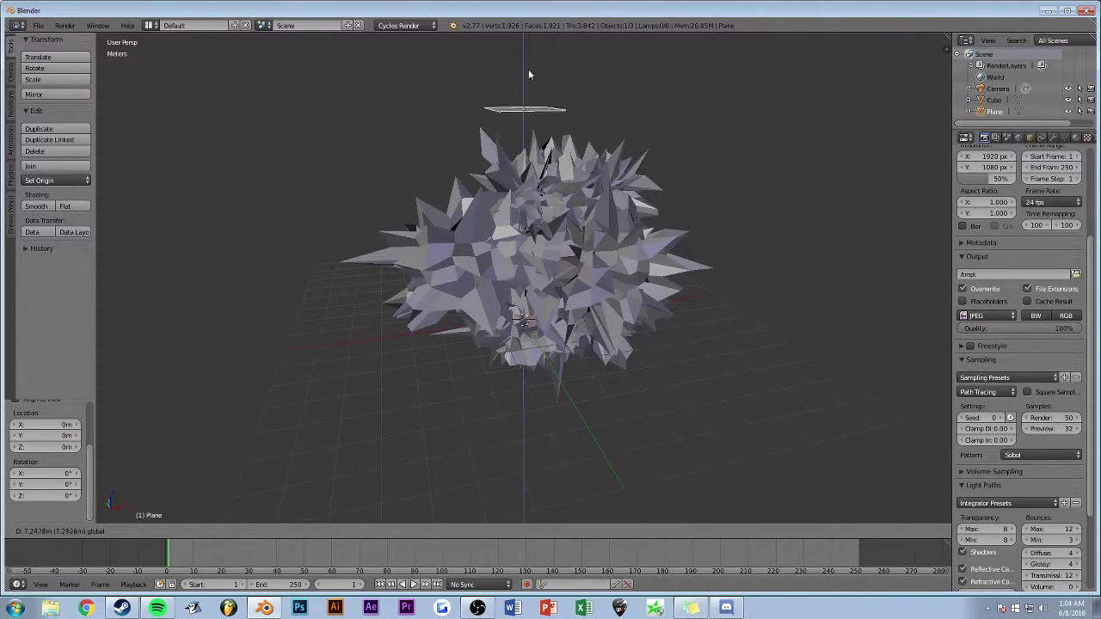
click(528, 68)
Orbit from front, edge-on and elevated angles to check the plane's height.
mouse_move(596, 75)
middle_down()
mouse_move(639, 152)
mouse_move(591, 88)
middle_up()
scroll(553, 133, down, 5)
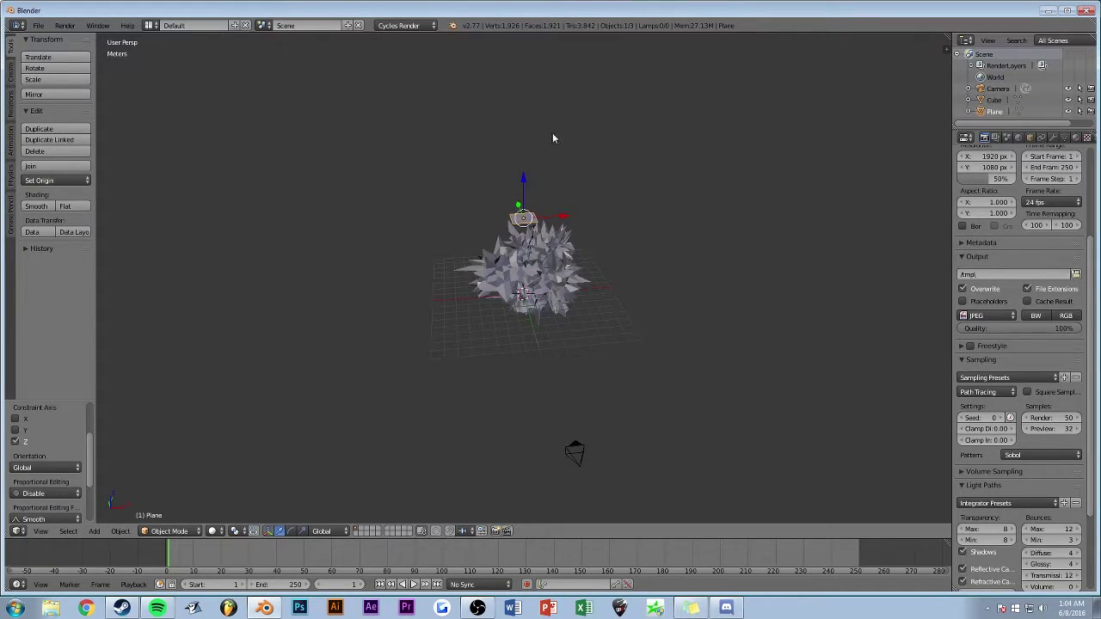
middle_drag(526, 185, 639, 84)
middle_drag(615, 263, 679, 186)
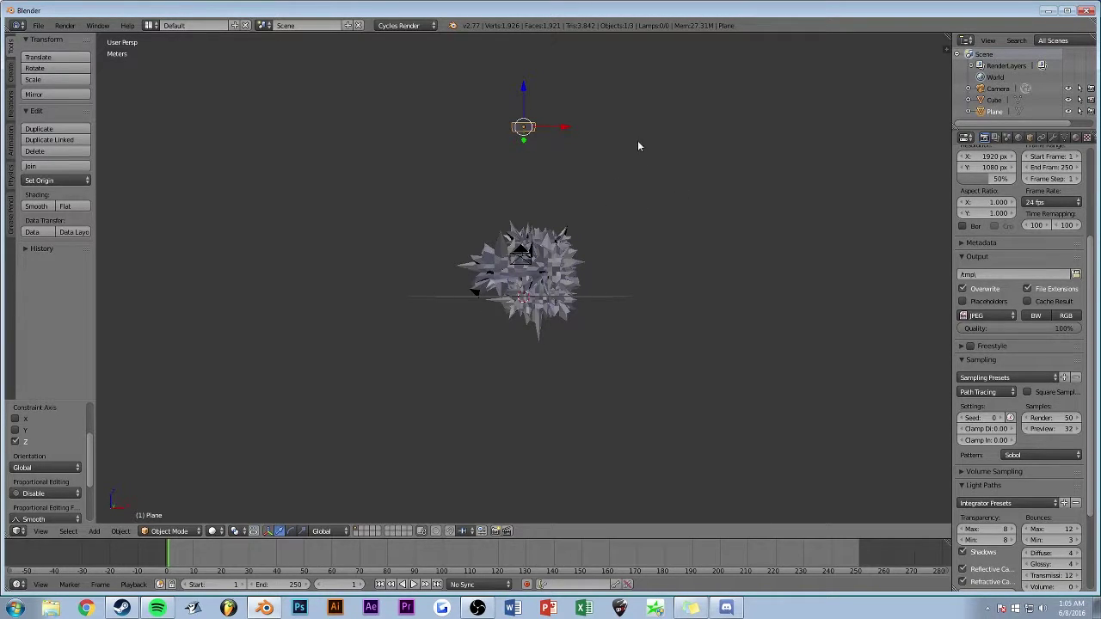
middle_drag(637, 146, 614, 204)
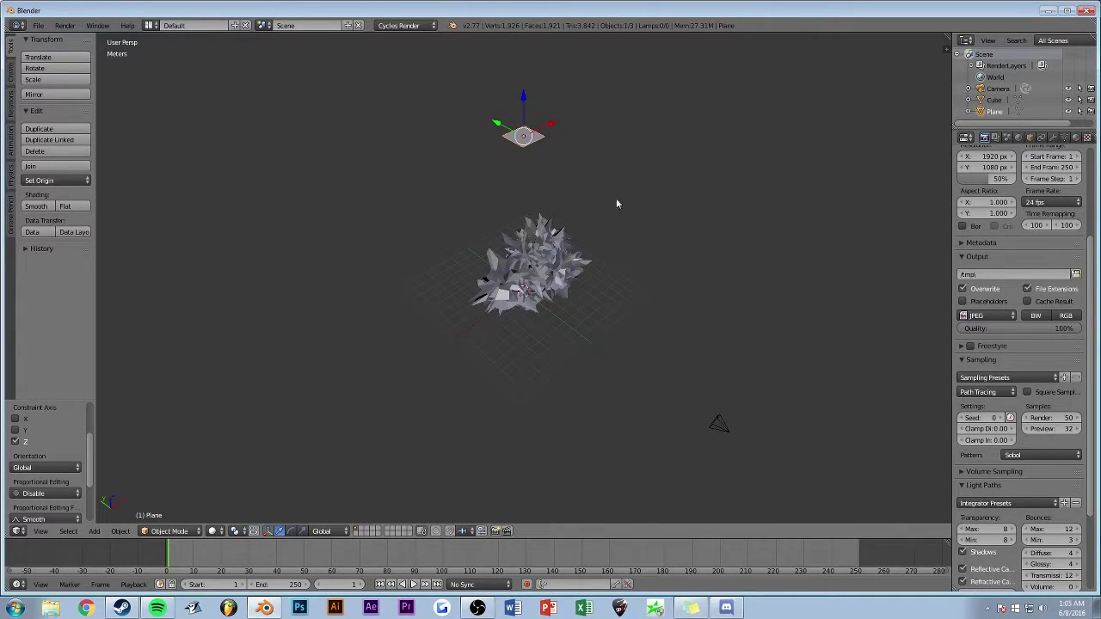
Give the plane a new Emission material with a pink colour.
click(1075, 137)
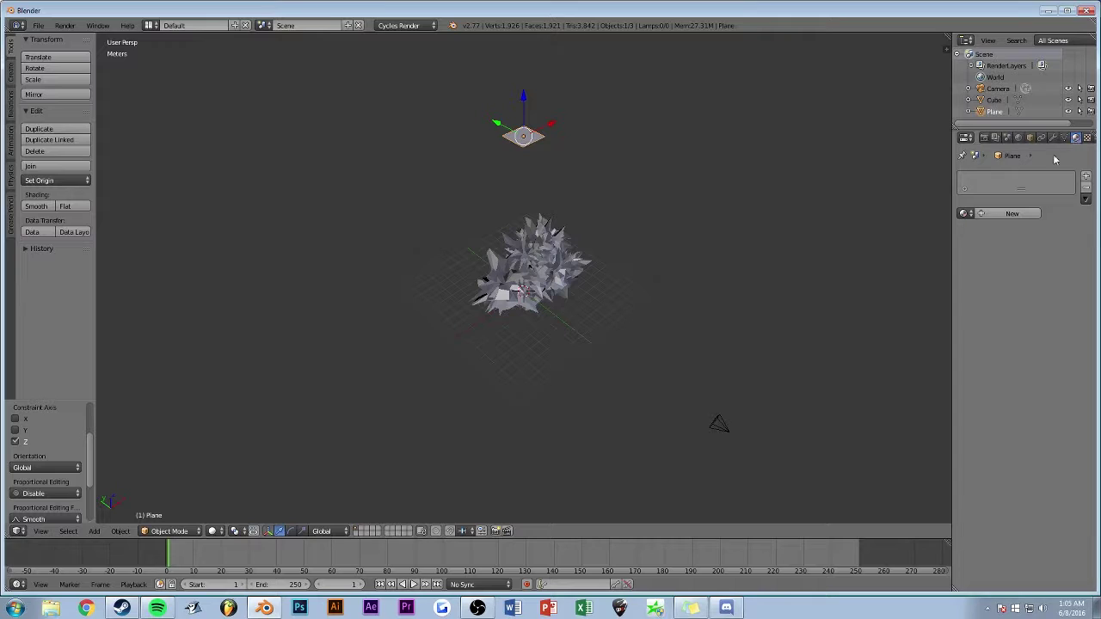
click(1012, 213)
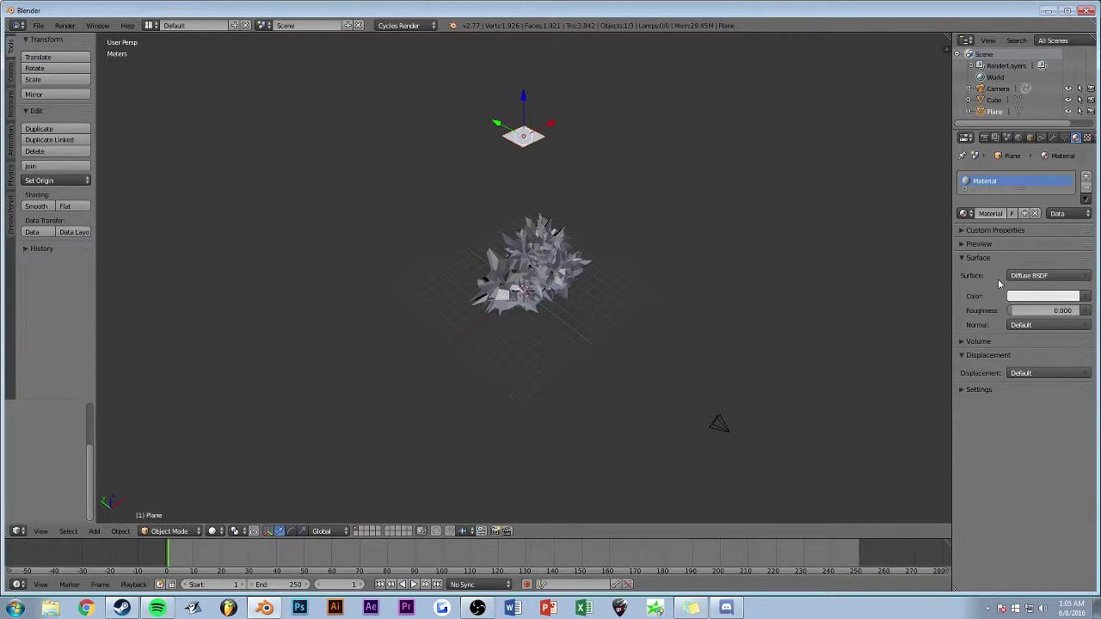
click(1016, 276)
click(972, 391)
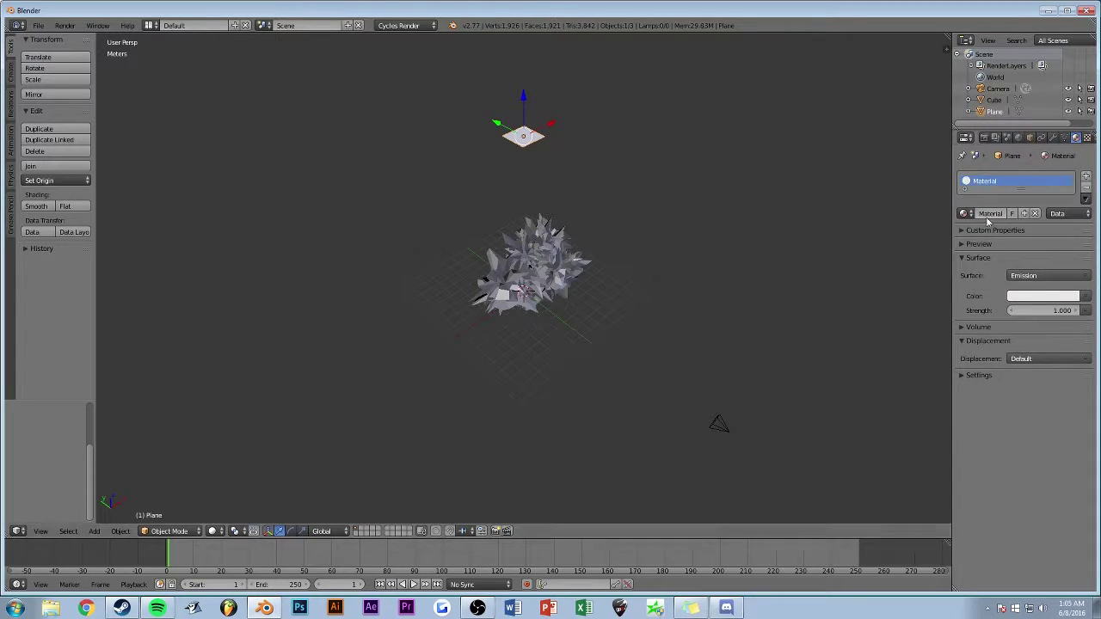
click(1036, 296)
drag(1036, 256, 1008, 256)
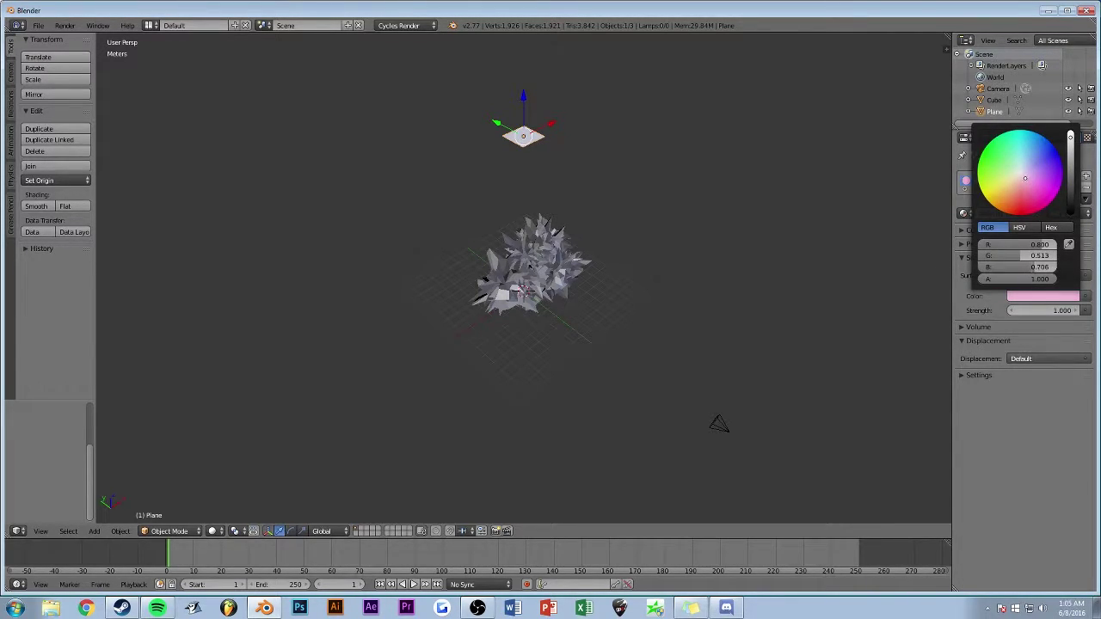
Set the emission strength to about 148.8 and check the scene through the camera.
drag(1039, 318, 1028, 317)
click(969, 244)
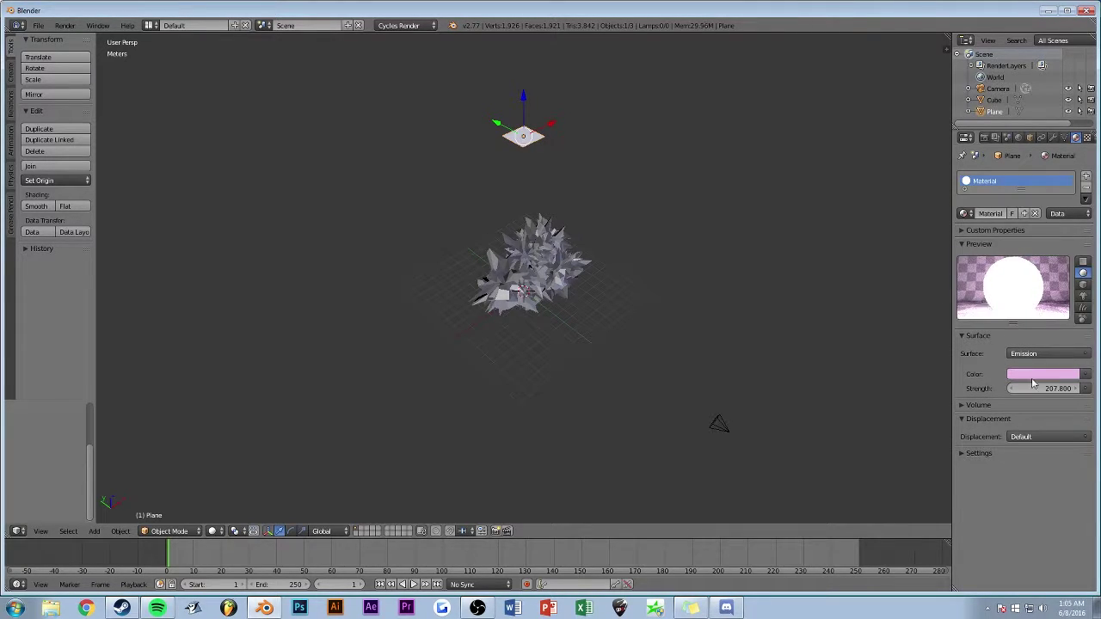
drag(1058, 388, 1035, 389)
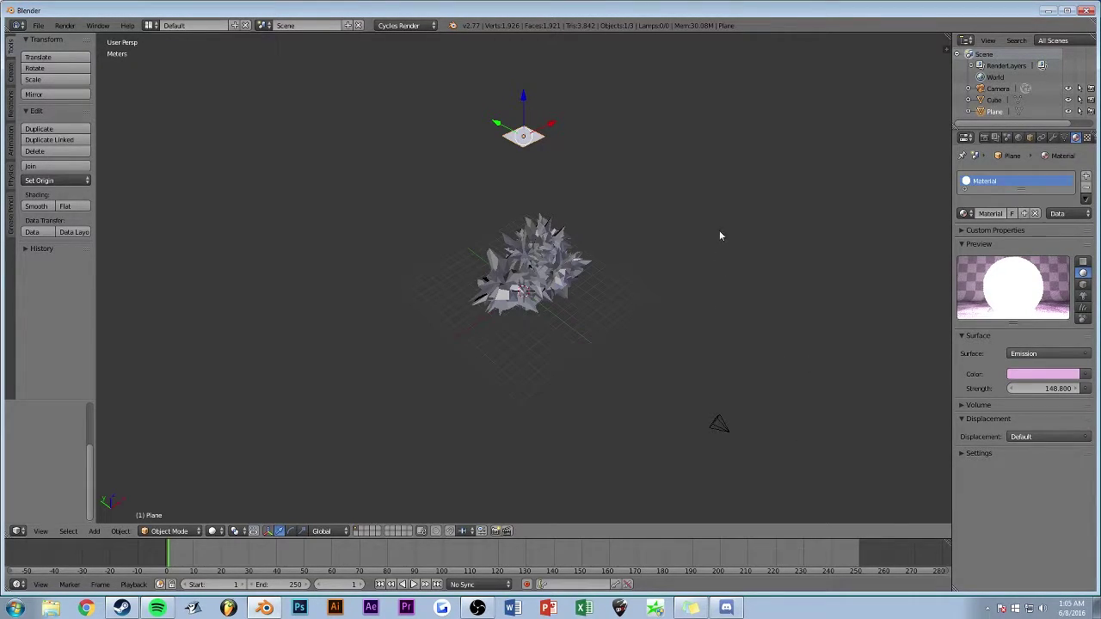
key(KP_0)
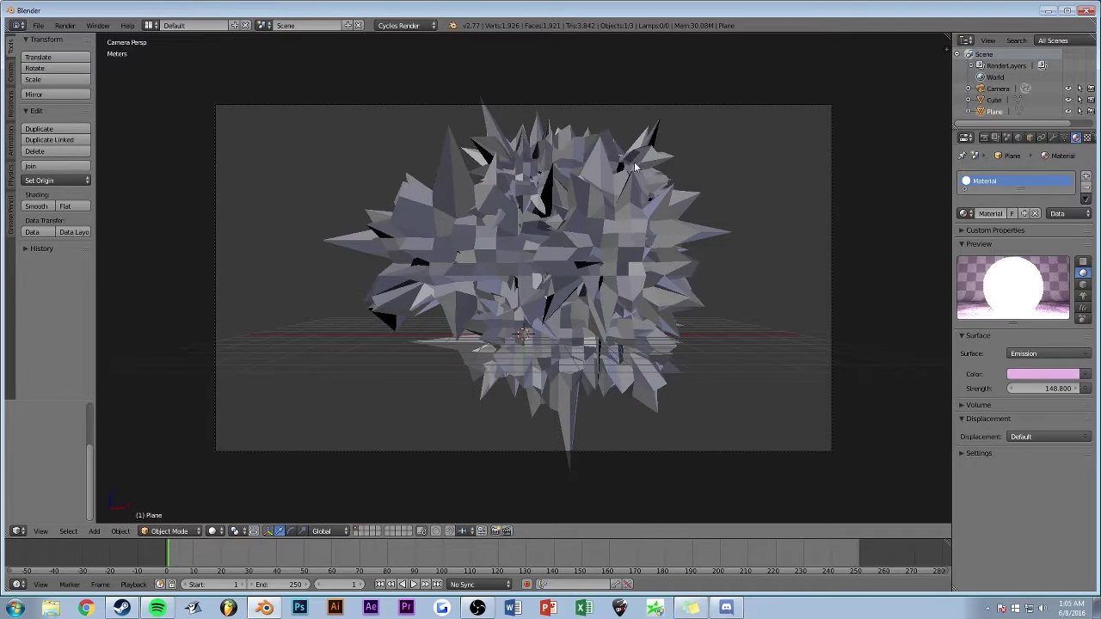
middle_drag(634, 162, 721, 153)
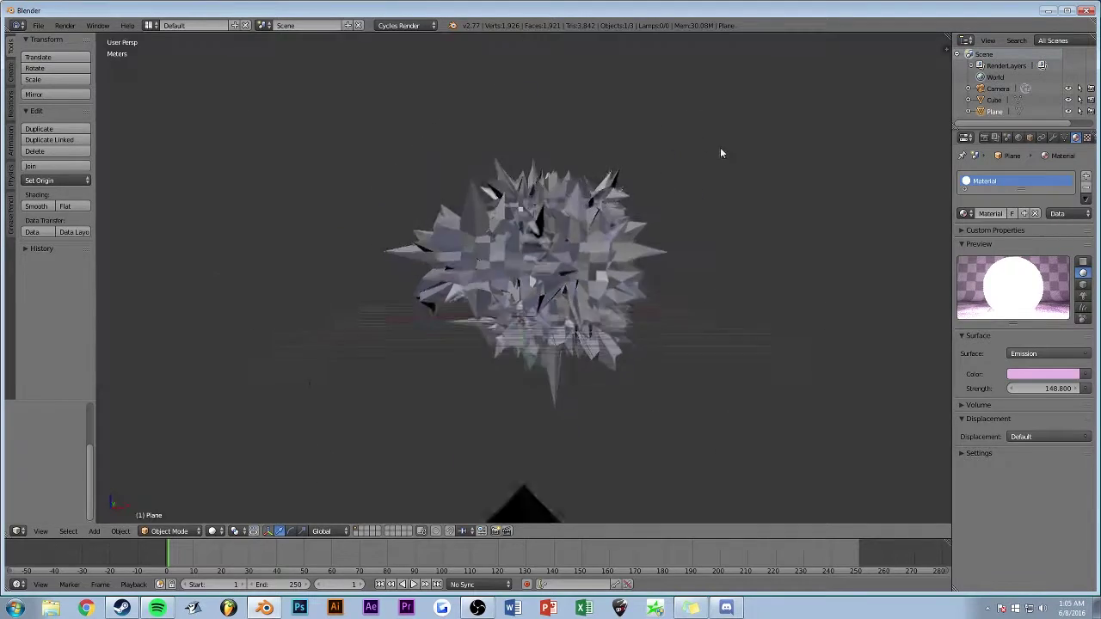
Add a second plane and move it along Y to the left of the origin.
scroll(688, 170, down, 5)
middle_drag(652, 186, 701, 231)
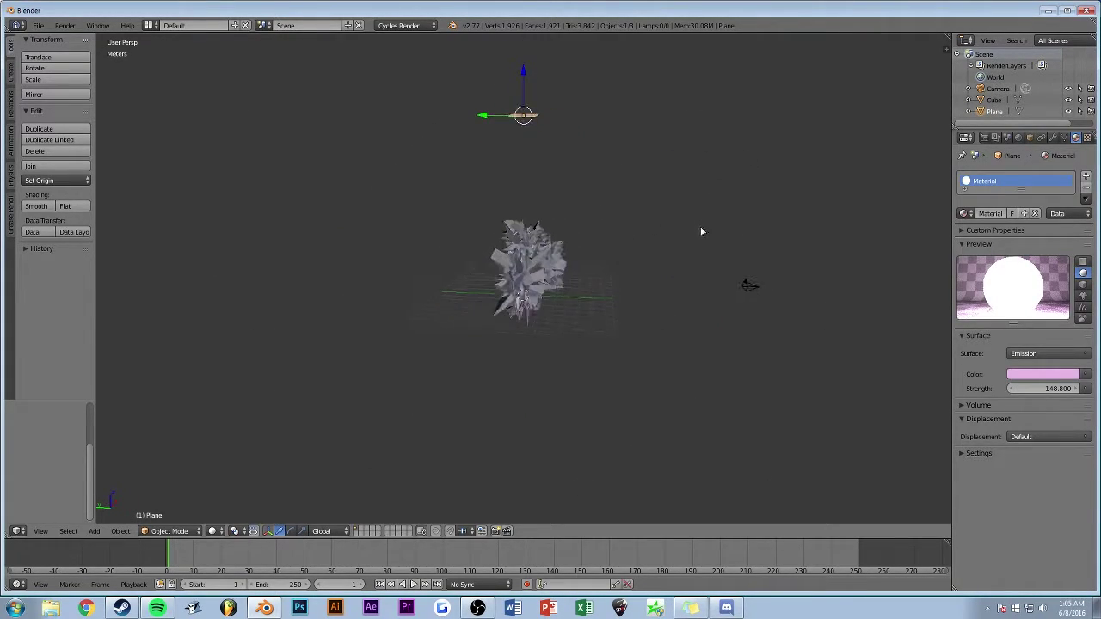
key(shift+a)
click(658, 241)
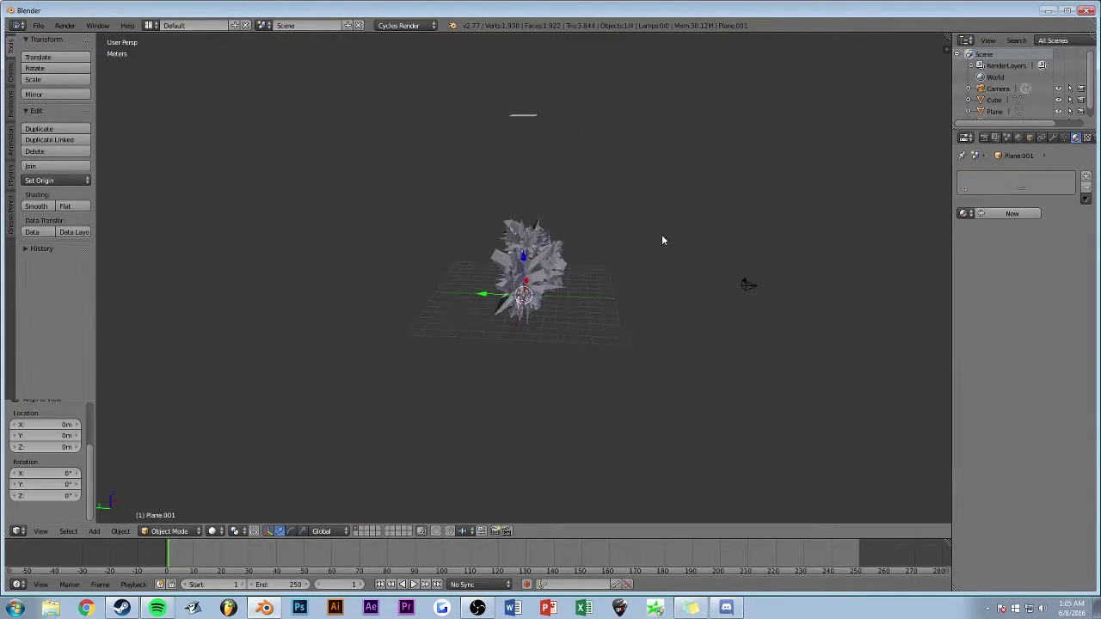
key(g)
key(y)
click(409, 305)
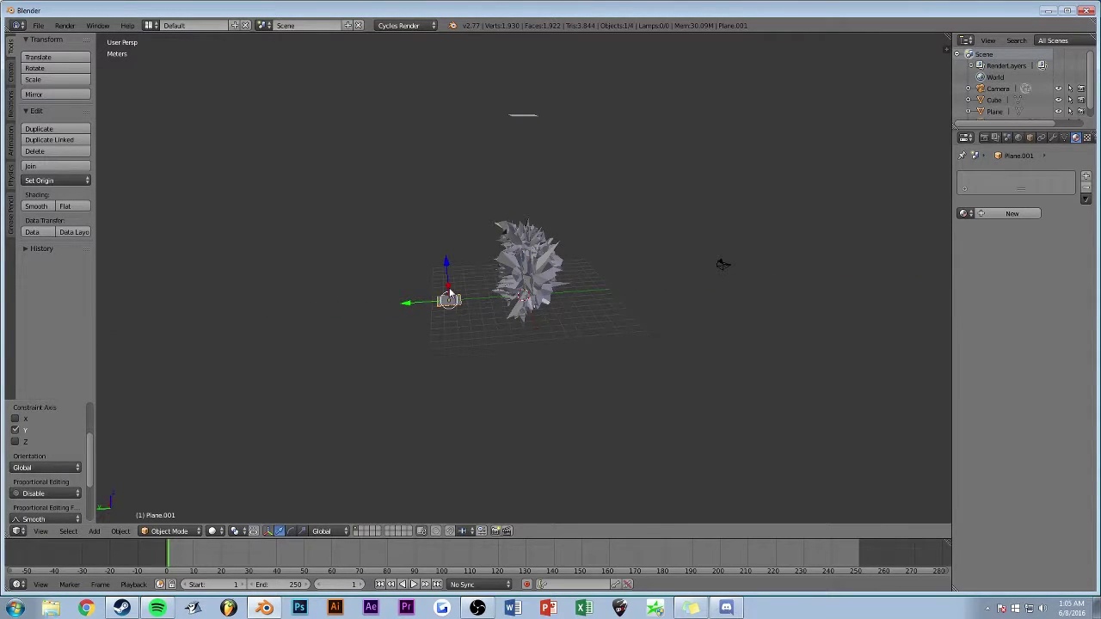
Rotate the plane upright about X (about 83°) and enlarge it as a backdrop.
key(r)
key(x)
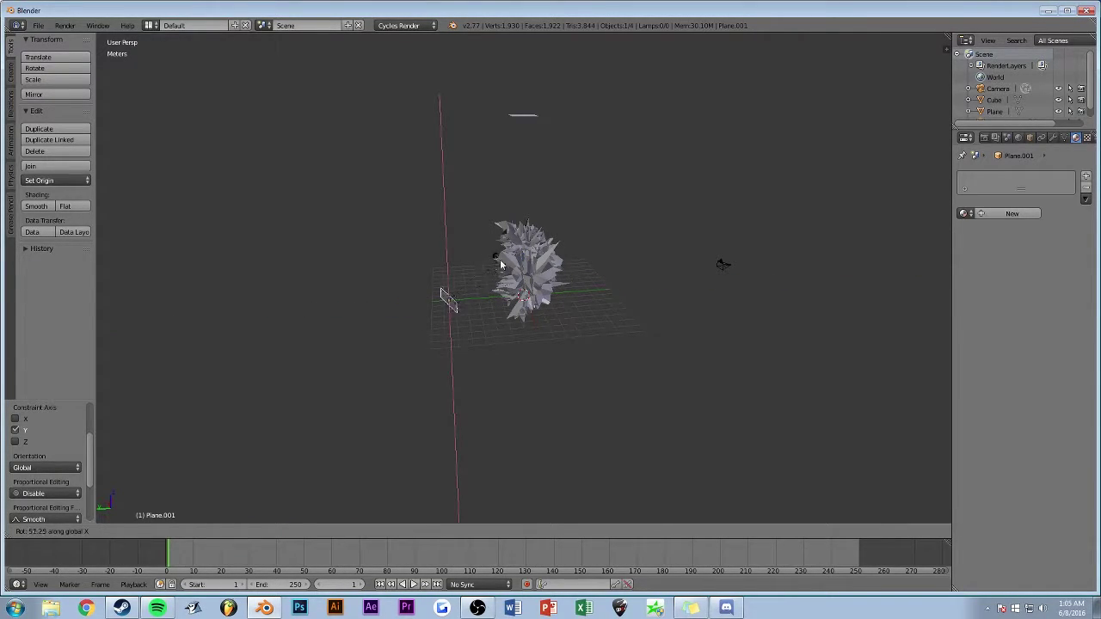
click(593, 299)
middle_drag(595, 297, 710, 271)
key(s)
click(884, 37)
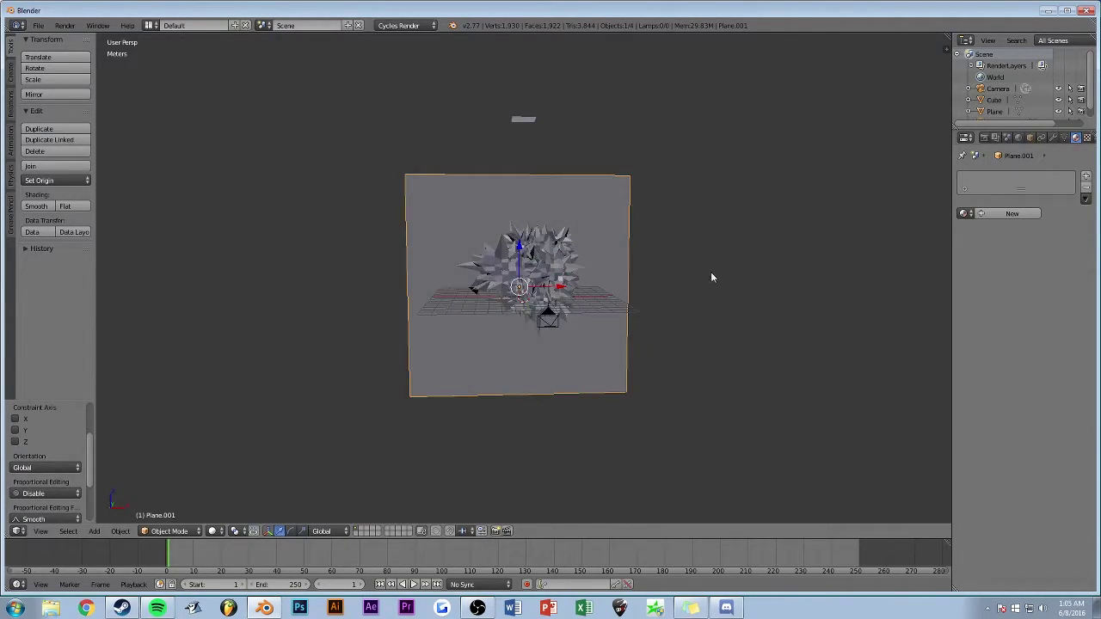
scroll(711, 272, up, 3)
key(KP_0)
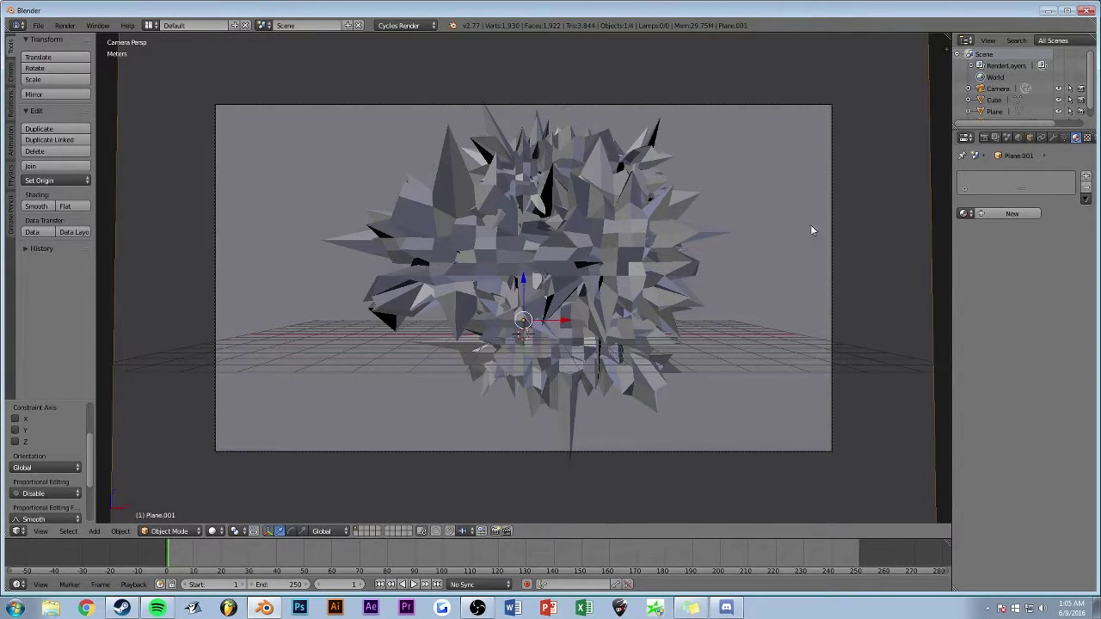
Give the backdrop plane a new blue Diffuse material, then select the spiky Cube.
click(1011, 213)
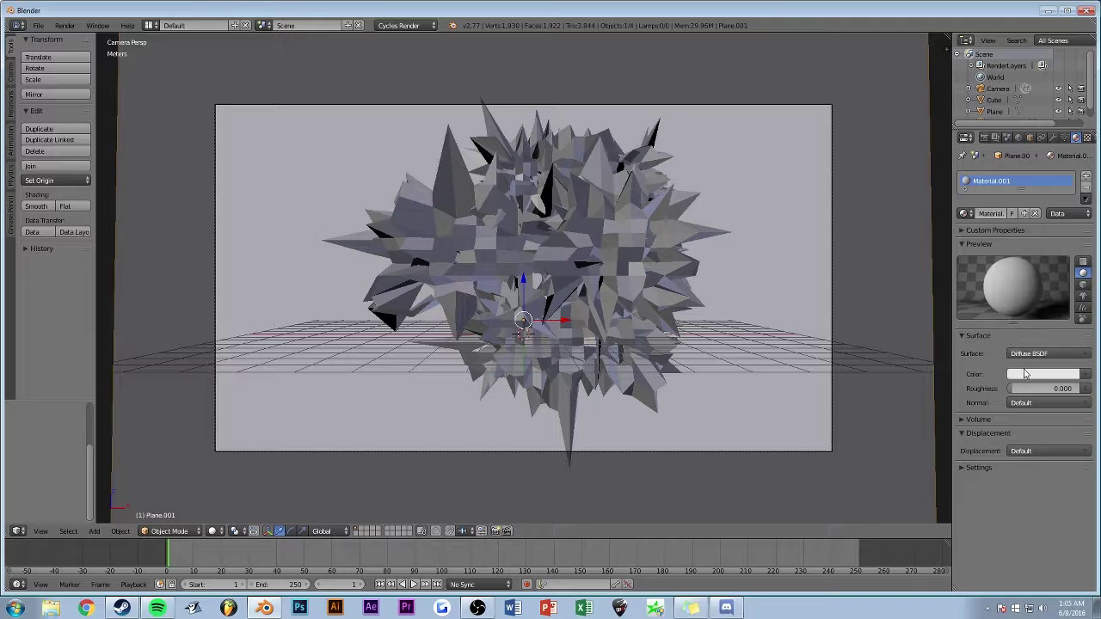
click(1029, 354)
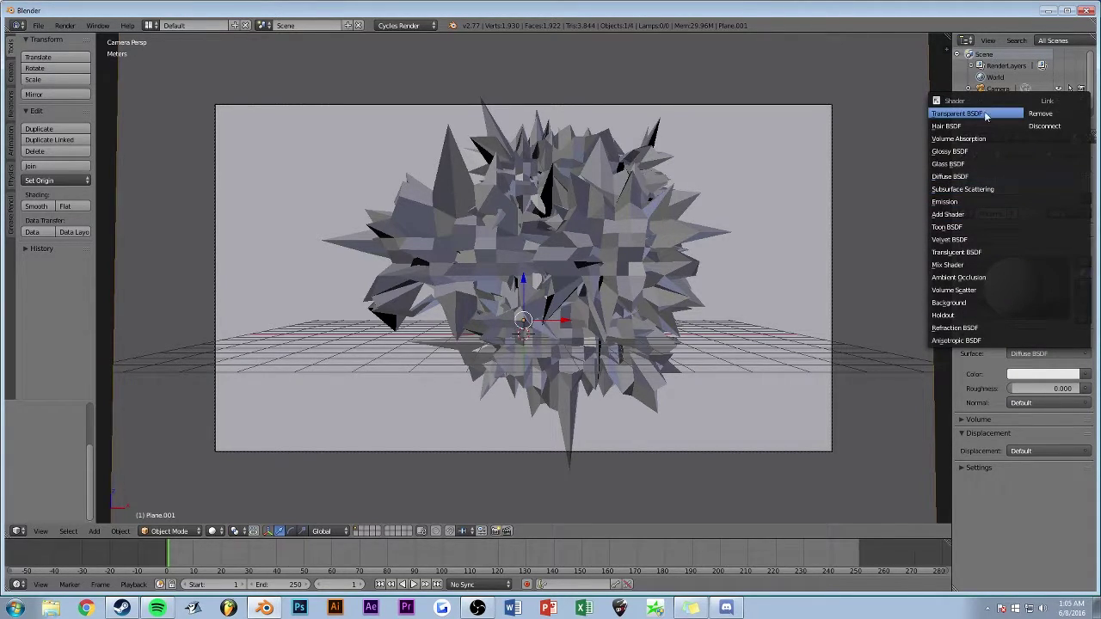
click(1025, 372)
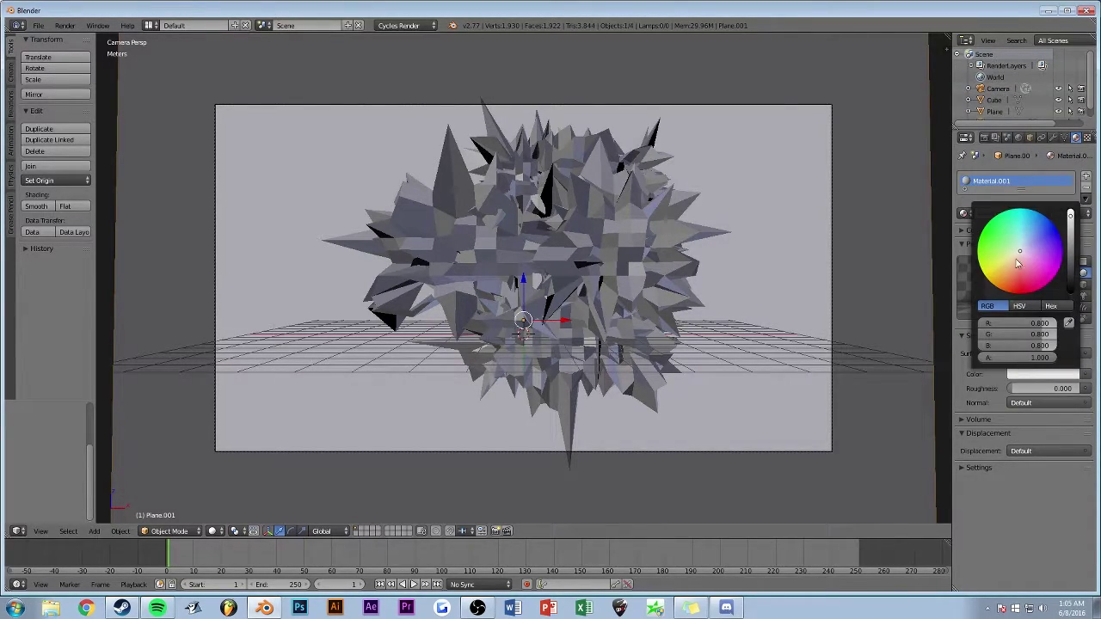
drag(1016, 255, 1032, 237)
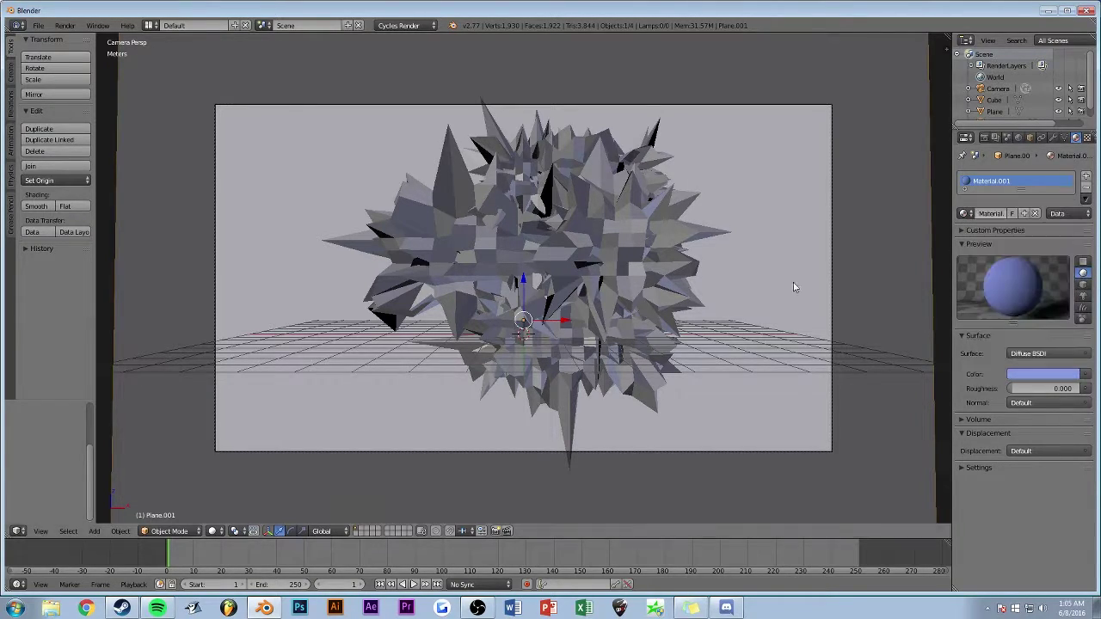
middle_drag(791, 275, 654, 220)
right_click(535, 255)
Give the spiky Cube a new Glass BSDF material (Material.002) tinted light blue.
click(1012, 213)
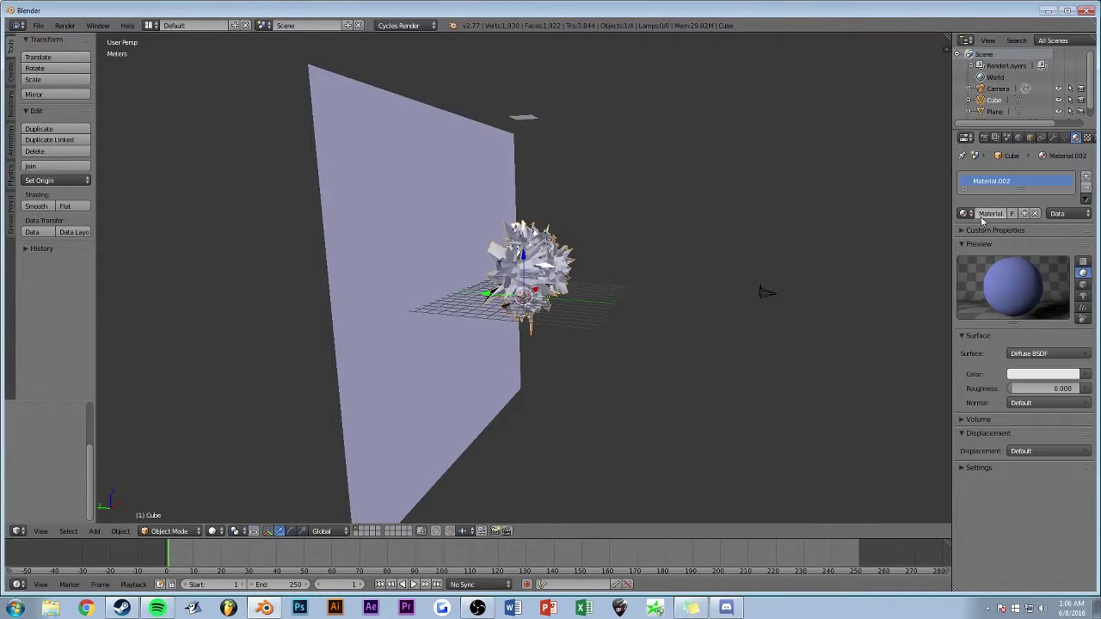
click(1032, 354)
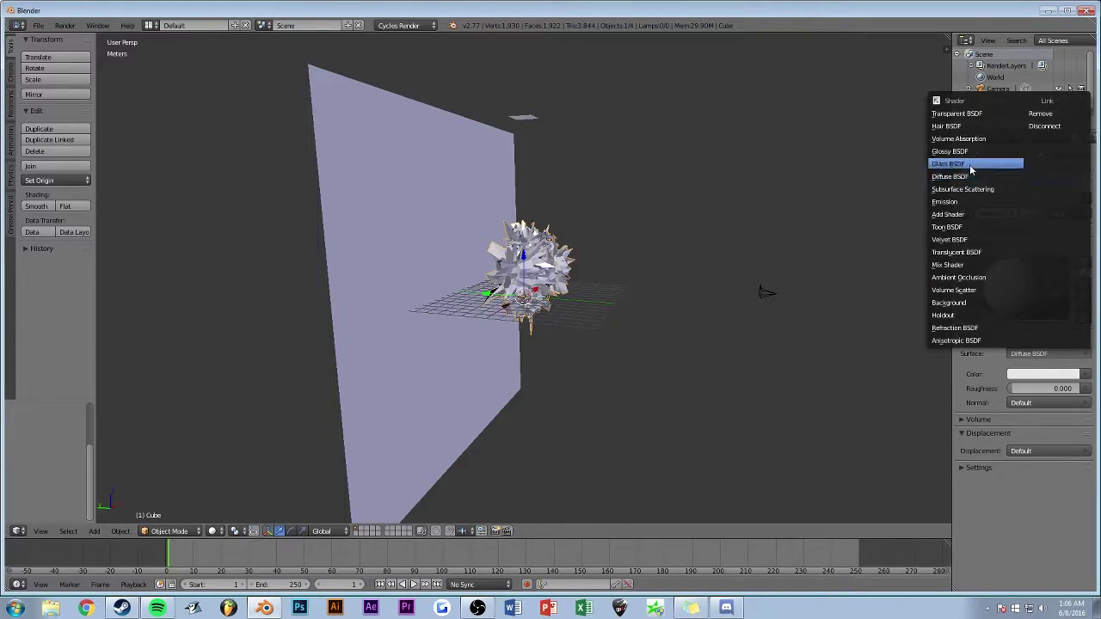
click(950, 164)
click(1043, 388)
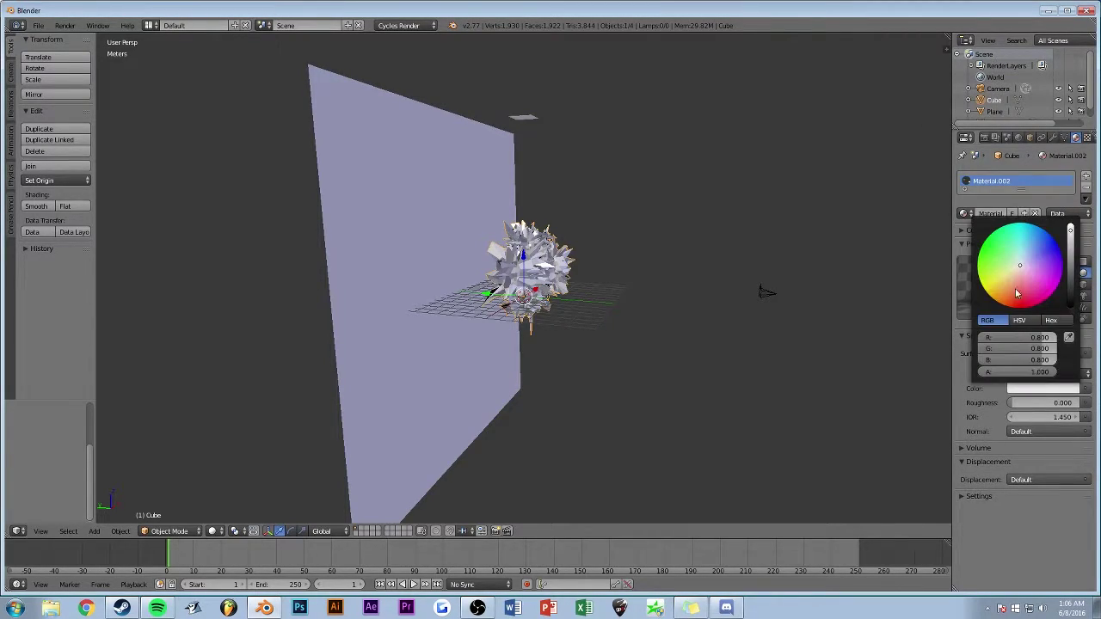
click(1036, 255)
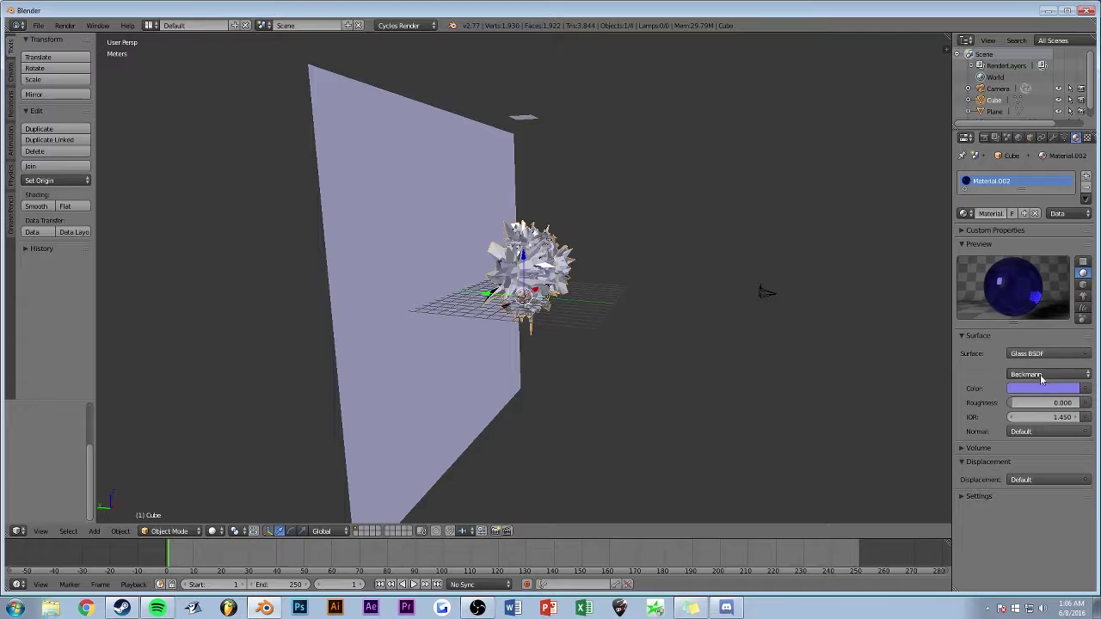
click(1042, 384)
click(1025, 258)
drag(1024, 258, 1025, 257)
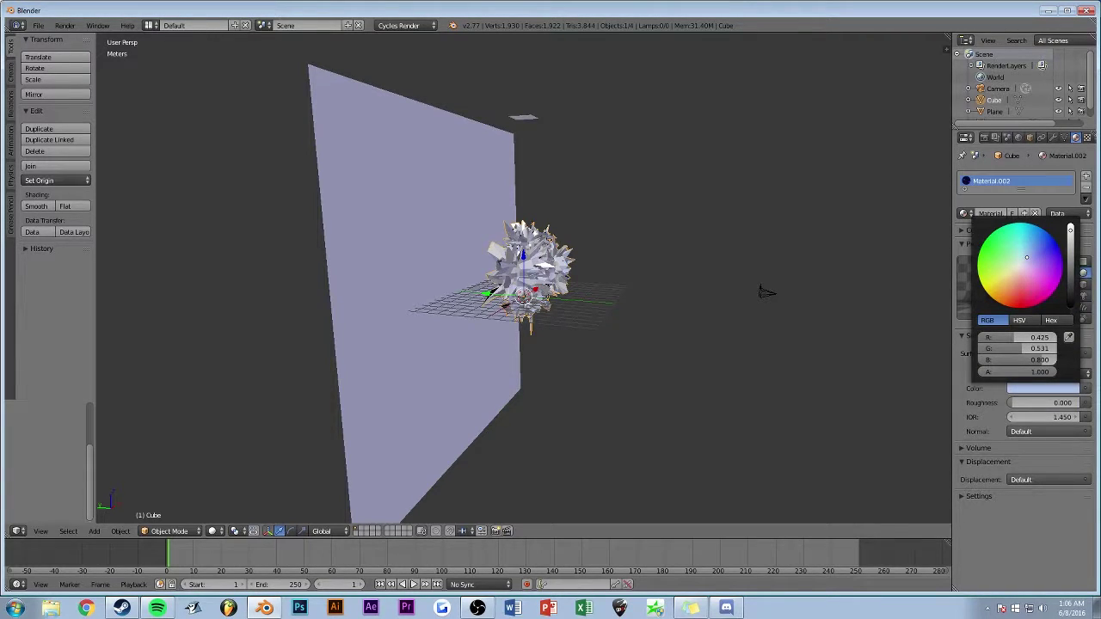
middle_drag(821, 261, 755, 256)
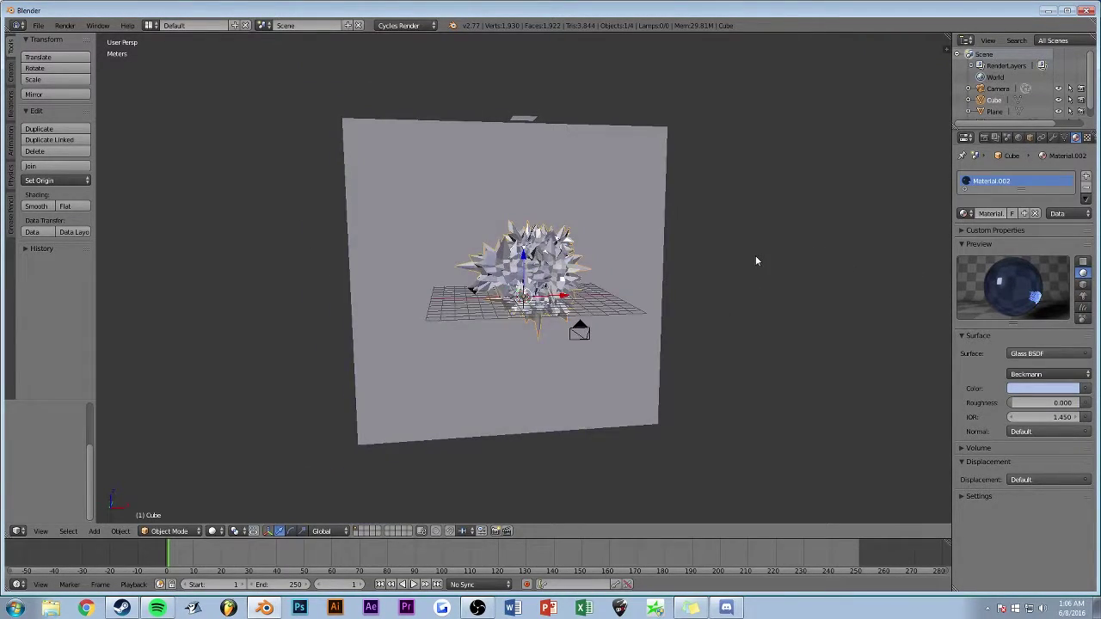
Render the frame with Cycles to see the blue glass object on the purple backdrop.
key(F12)
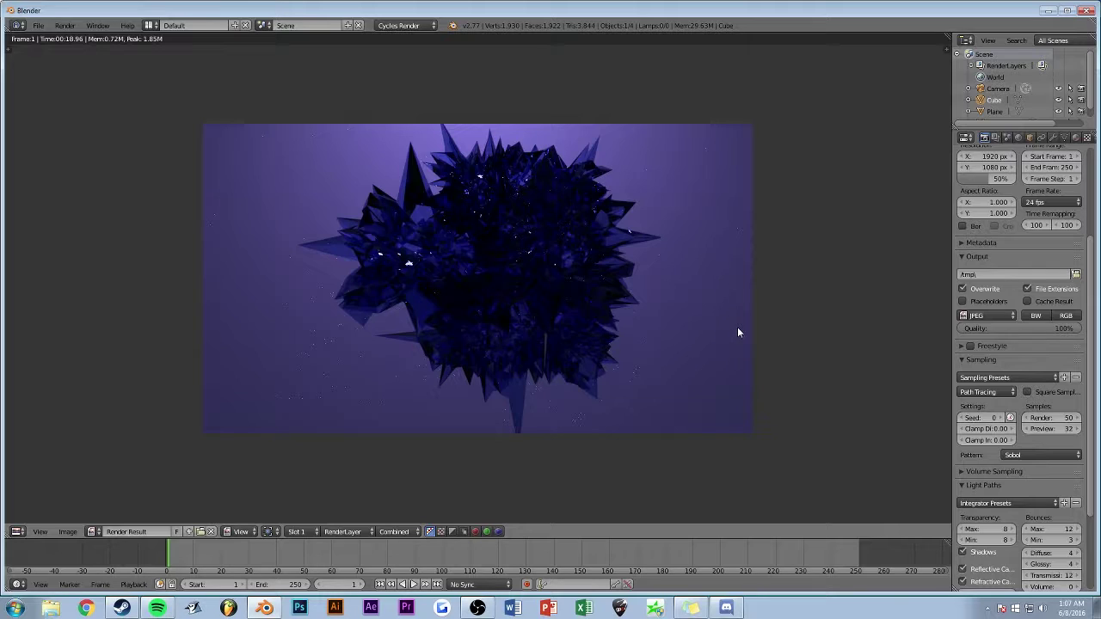
Zoom in and out on the finished Cycles render to inspect it.
scroll(991, 252, up, 3)
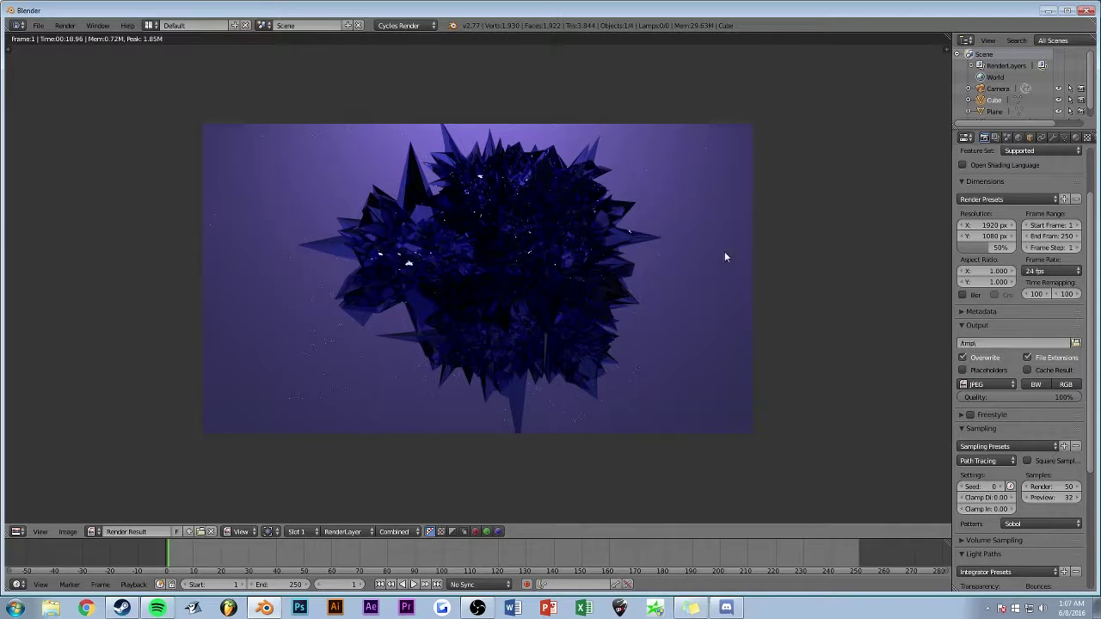
scroll(605, 266, up, 1)
scroll(604, 266, down, 1)
scroll(475, 267, down, 1)
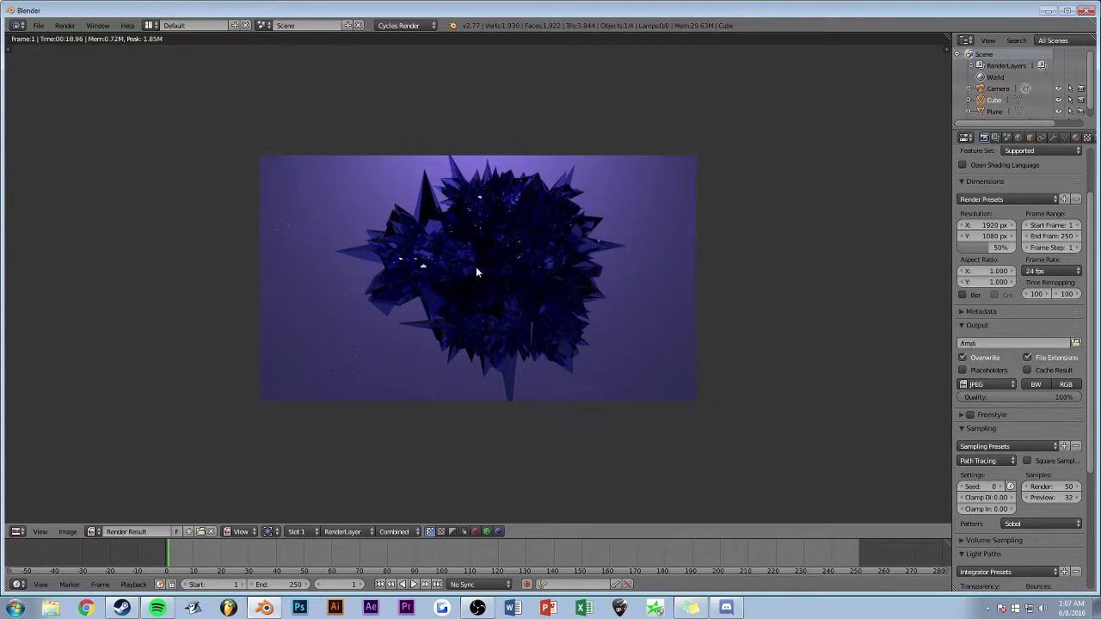
scroll(479, 269, up, 1)
Return to the camera view, restoring the backdrop plane after an accidental deletion.
key(Escape)
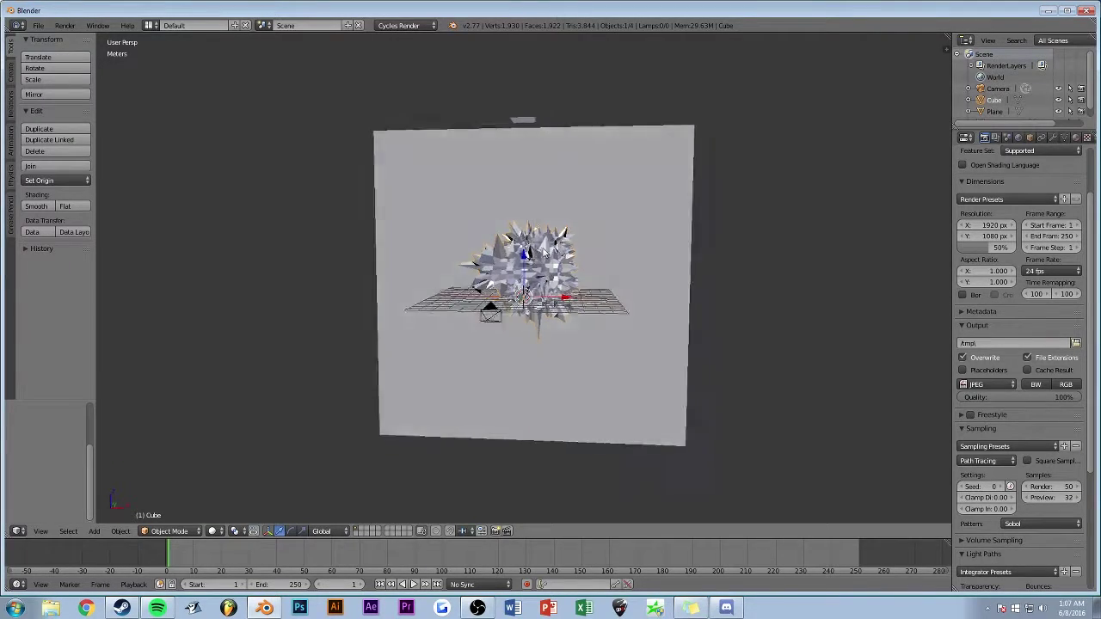
scroll(557, 263, up, 2)
key(KP_0)
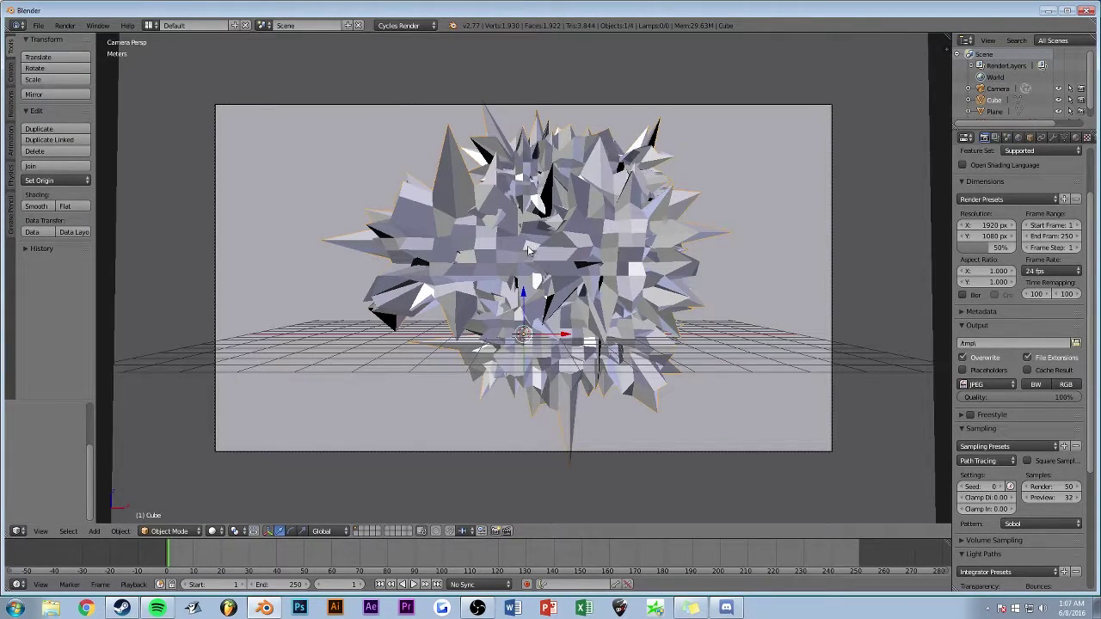
right_click(531, 251)
key(x)
click(511, 247)
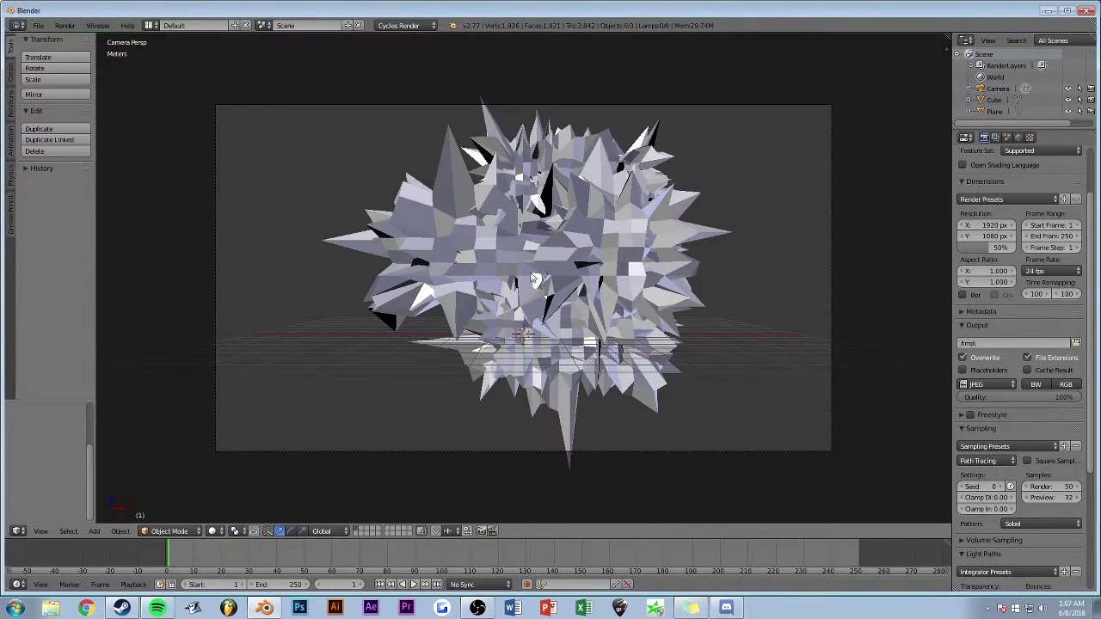
key(ctrl+z)
key(ctrl+z)
Delete the spiky Cube and add an icosphere at the scene centre.
key(x)
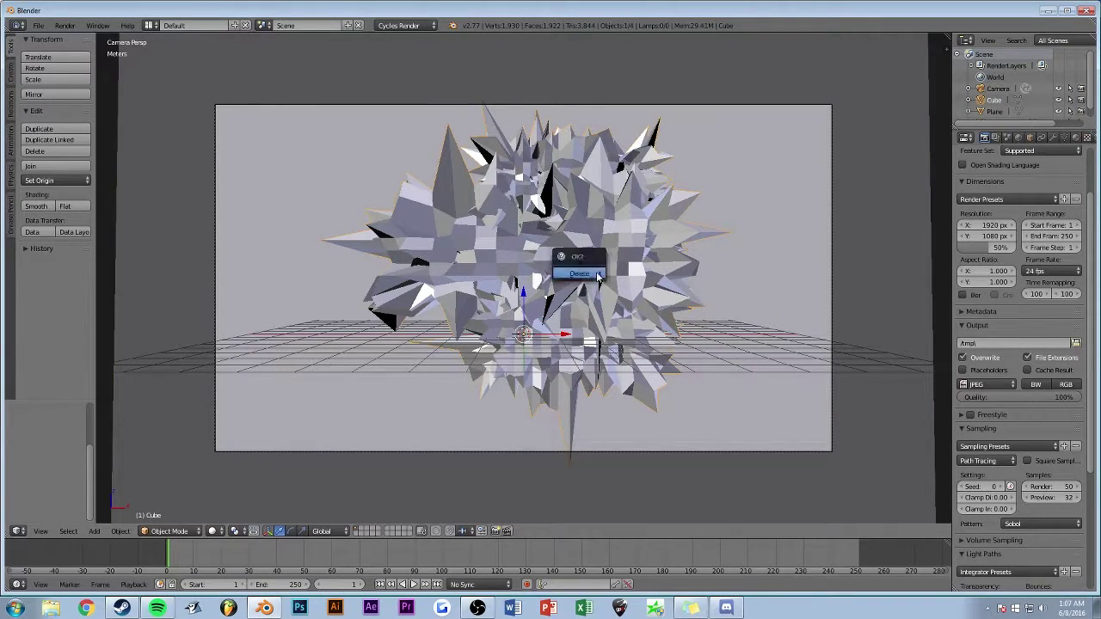
click(602, 273)
key(shift+a)
mouse_move(610, 281)
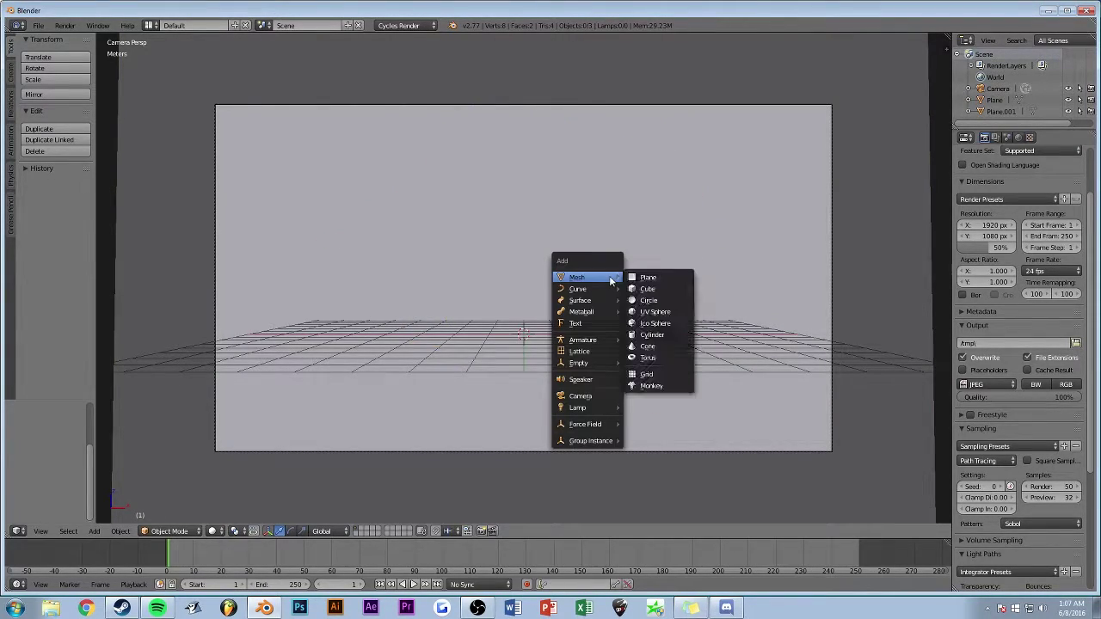
click(656, 322)
Scale the icosphere up, raise it along Z, and enter Edit Mode.
key(s)
click(661, 246)
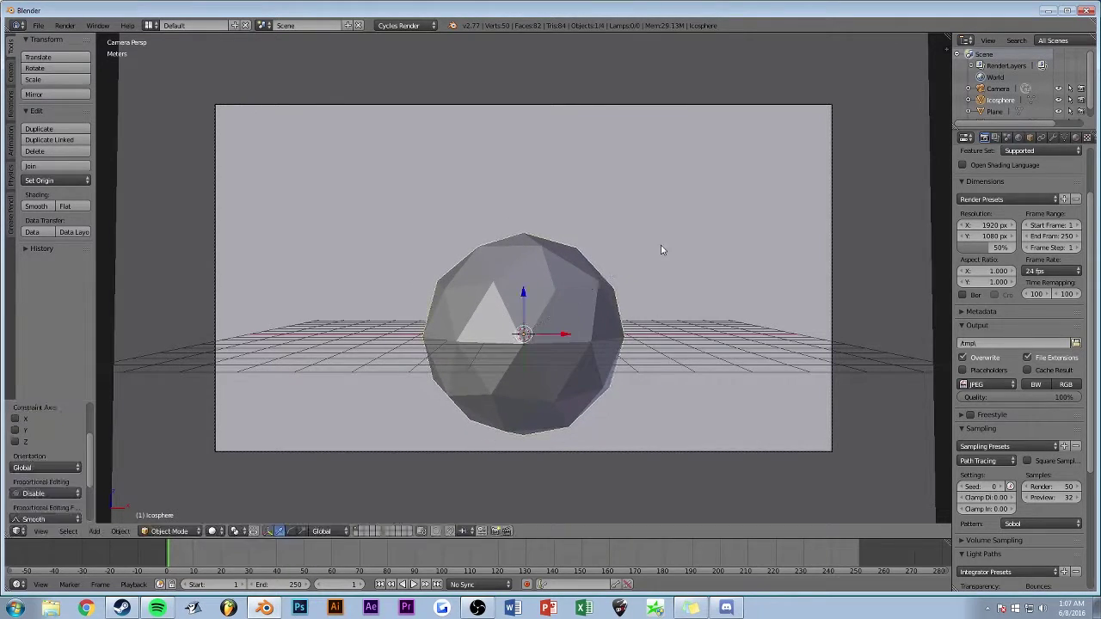
key(g)
key(z)
click(523, 241)
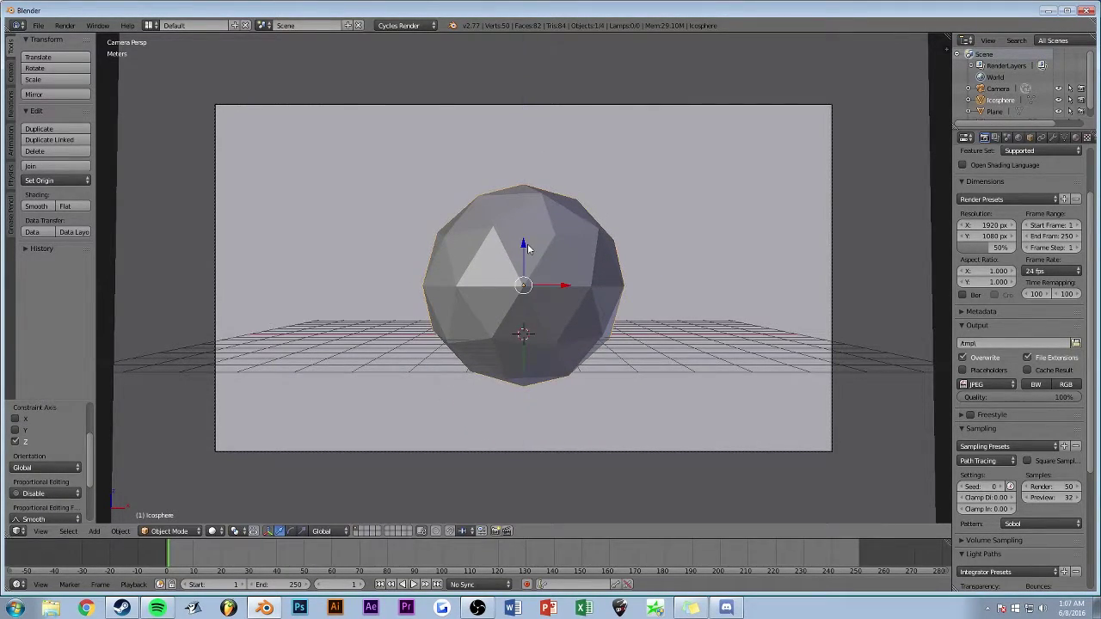
key(Tab)
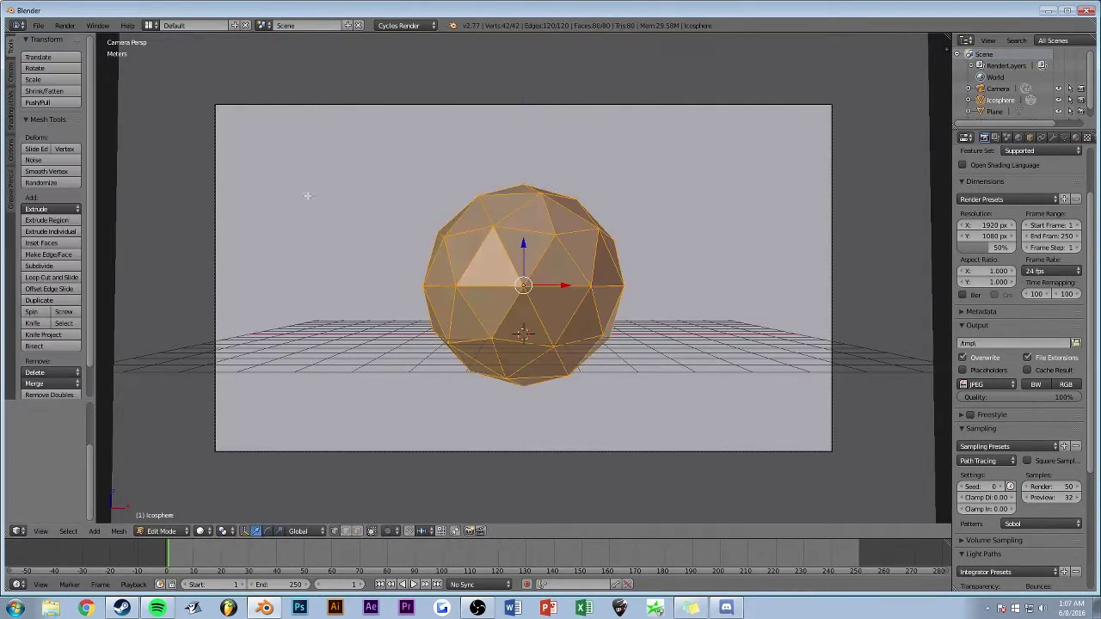
Subdivide the icosphere with Fractal set to 0 for a smooth denser mesh.
click(52, 267)
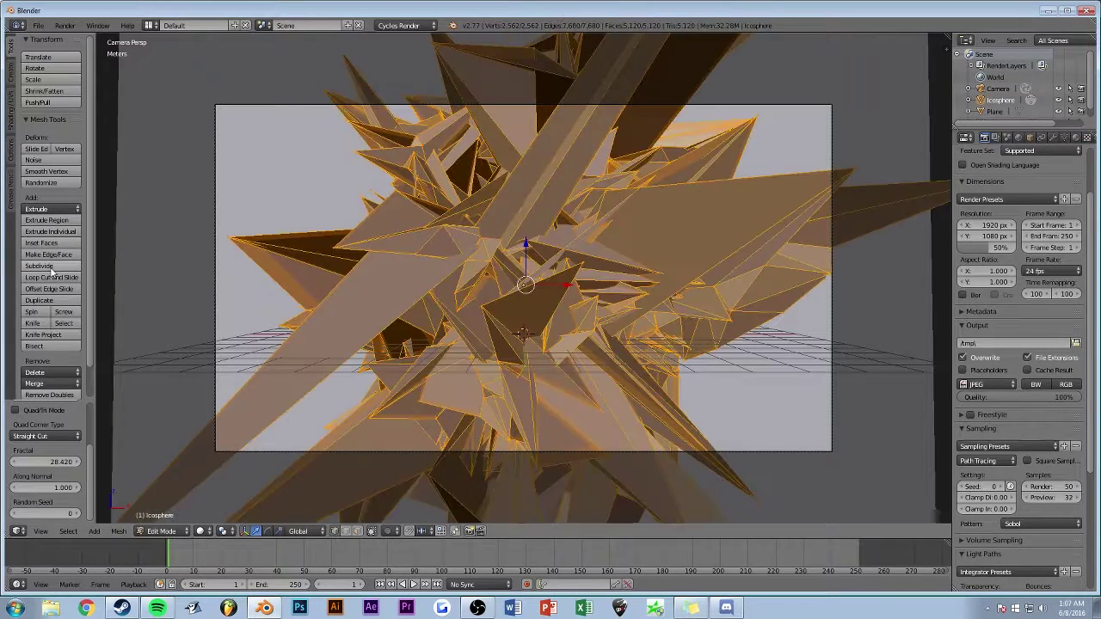
key(ctrl+z)
key(ctrl+z)
key(ctrl+z)
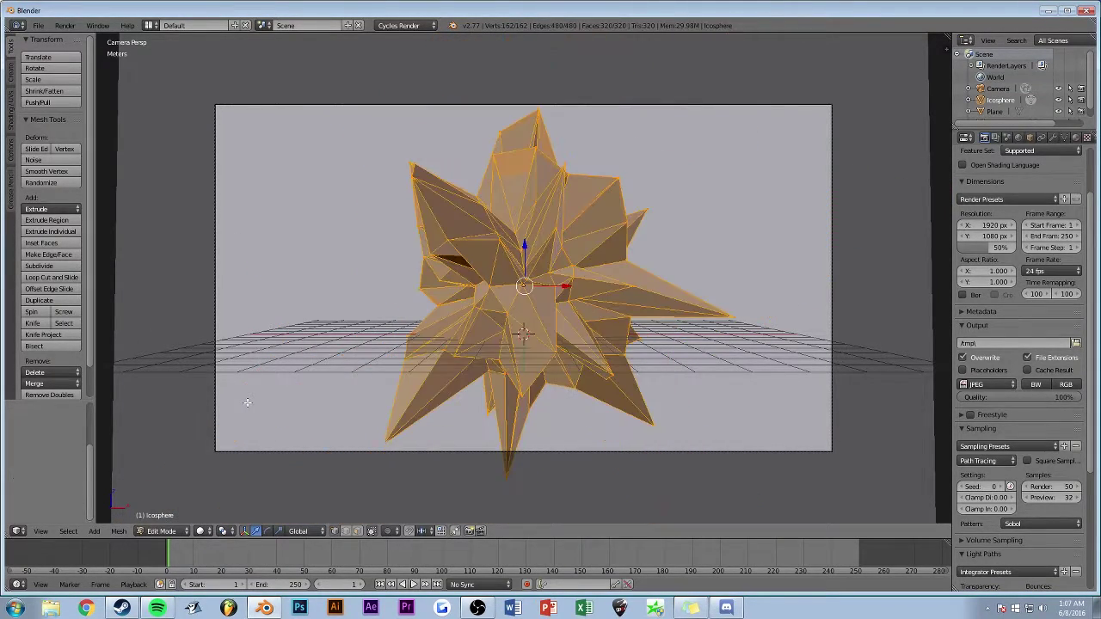
click(47, 266)
drag(64, 461, 61, 462)
click(62, 462)
text(0)
key(Return)
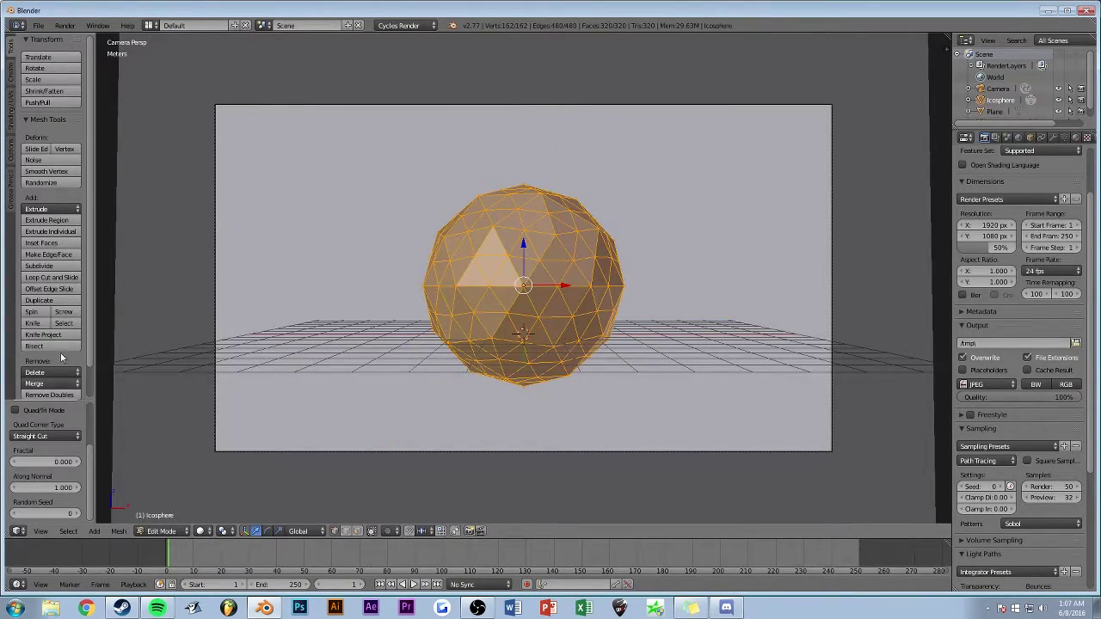
Subdivide again with Fractal about 42.6 to make it spiky, then render.
click(43, 265)
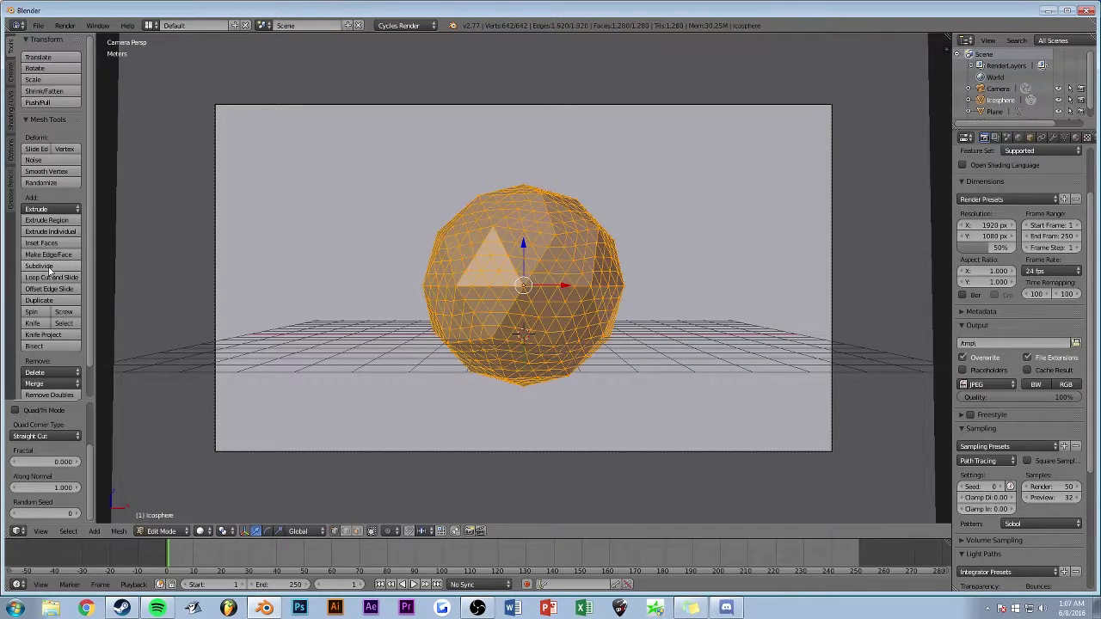
drag(47, 462, 83, 461)
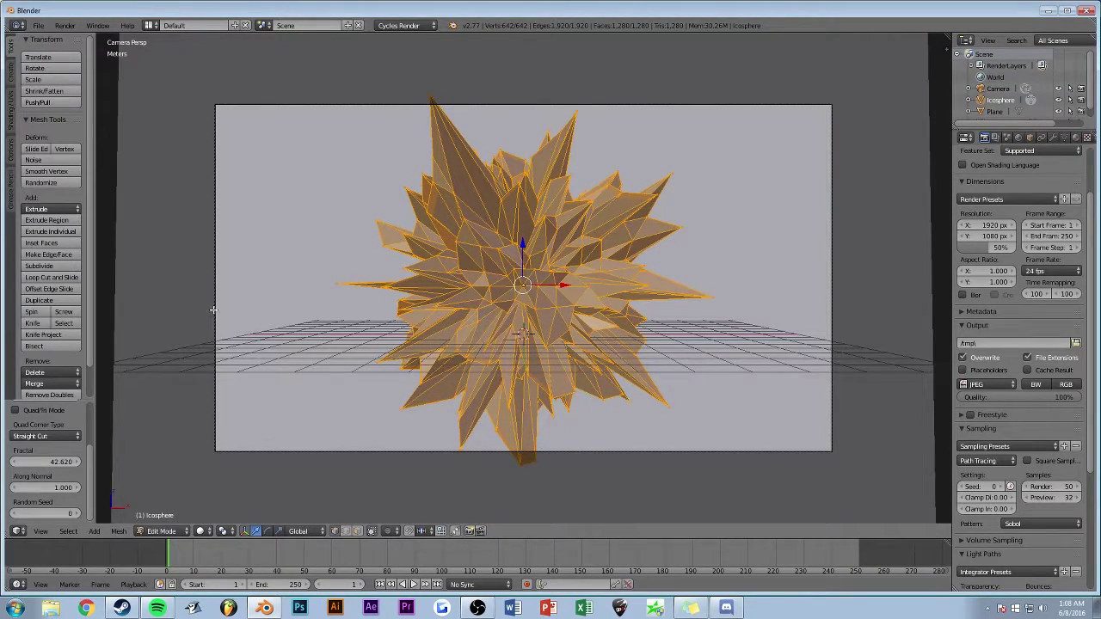
key(F12)
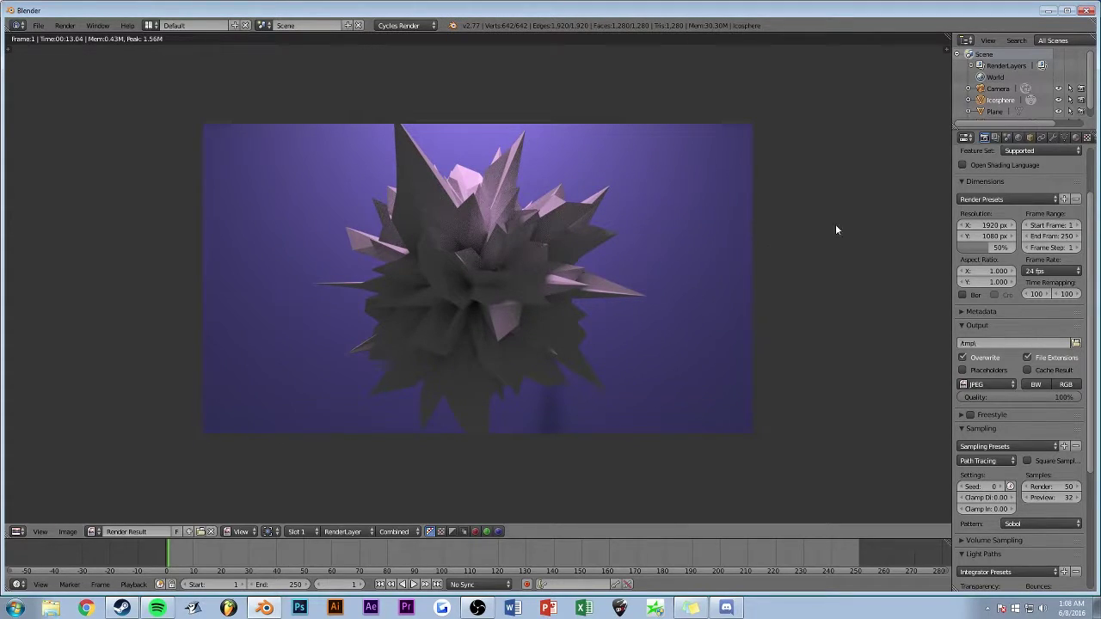
Add a new Material.003 to the spiky icosphere and render the scene again.
click(1075, 138)
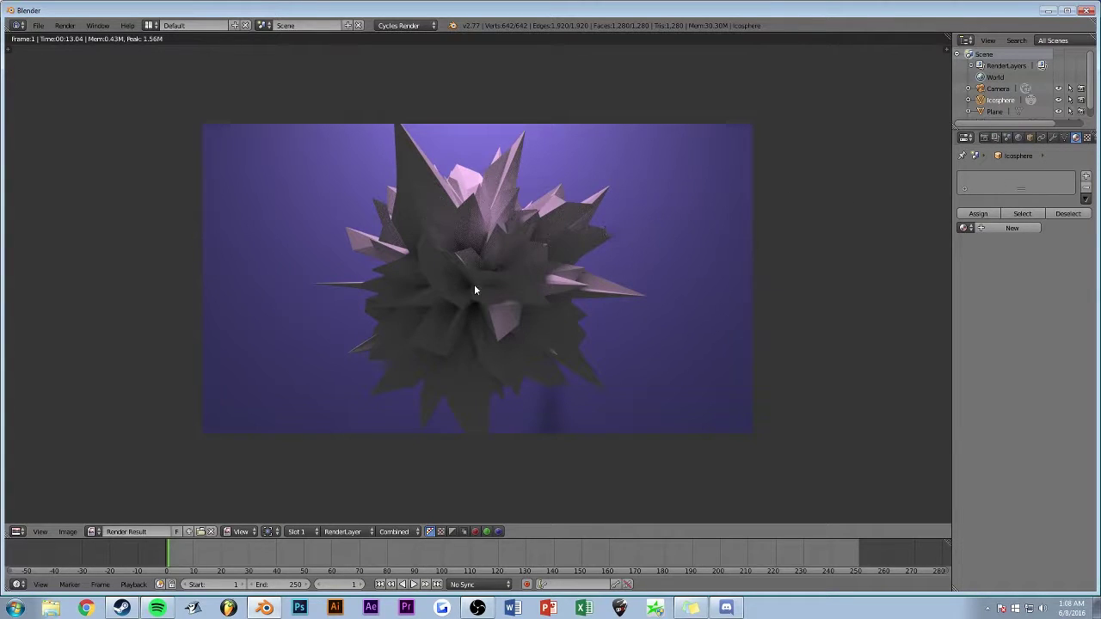
key(Escape)
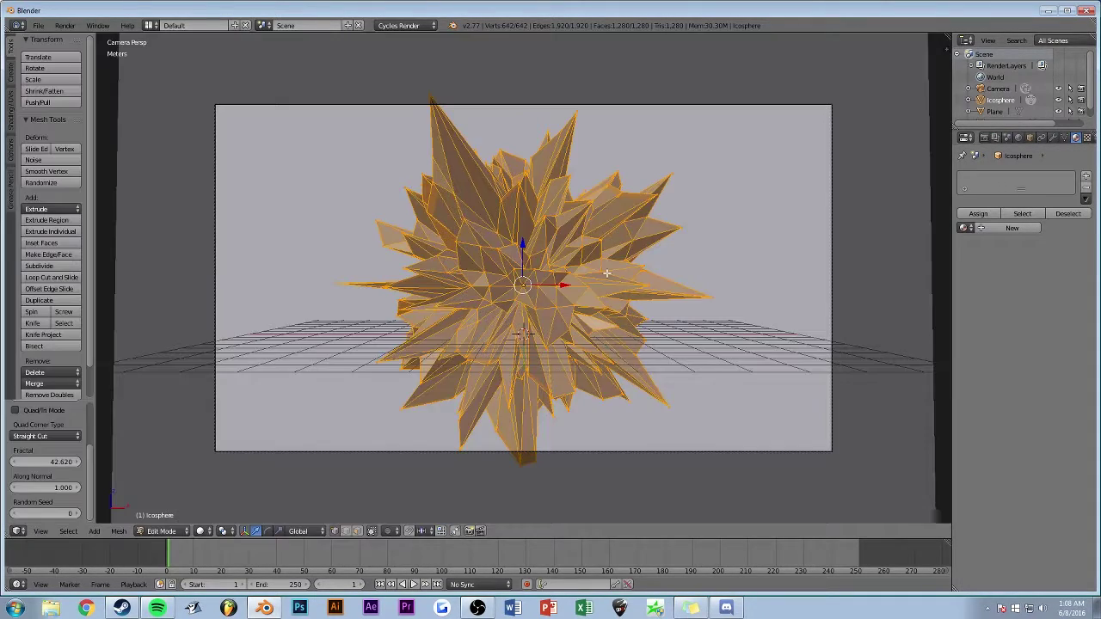
click(1012, 228)
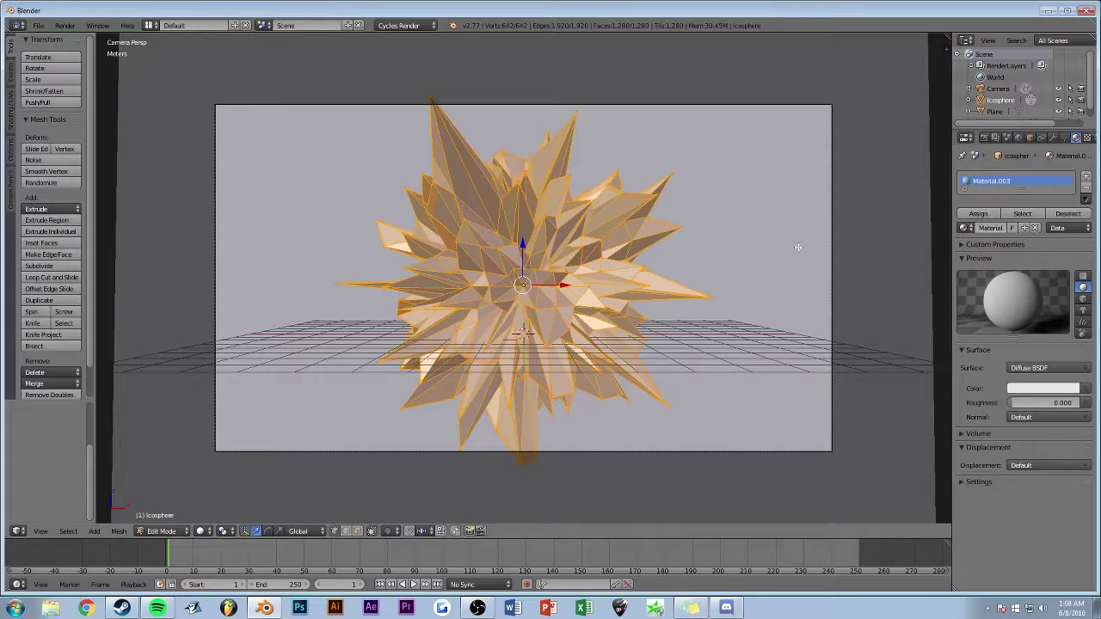
key(F12)
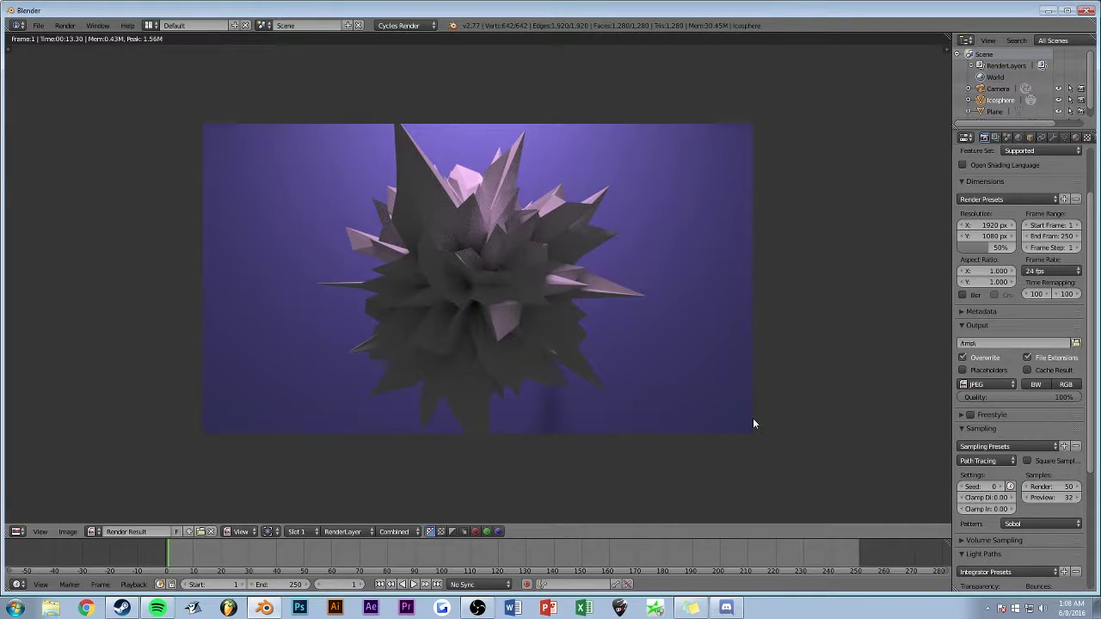
Leave the render, return to Object Mode, and select the small light plane.
key(Escape)
middle_drag(693, 84, 634, 112)
scroll(606, 151, down, 4)
middle_drag(455, 167, 578, 169)
key(Tab)
right_click(527, 160)
Duplicate the selected light plane, leaving the copy in place.
middle_drag(714, 129, 642, 110)
key(shift+d)
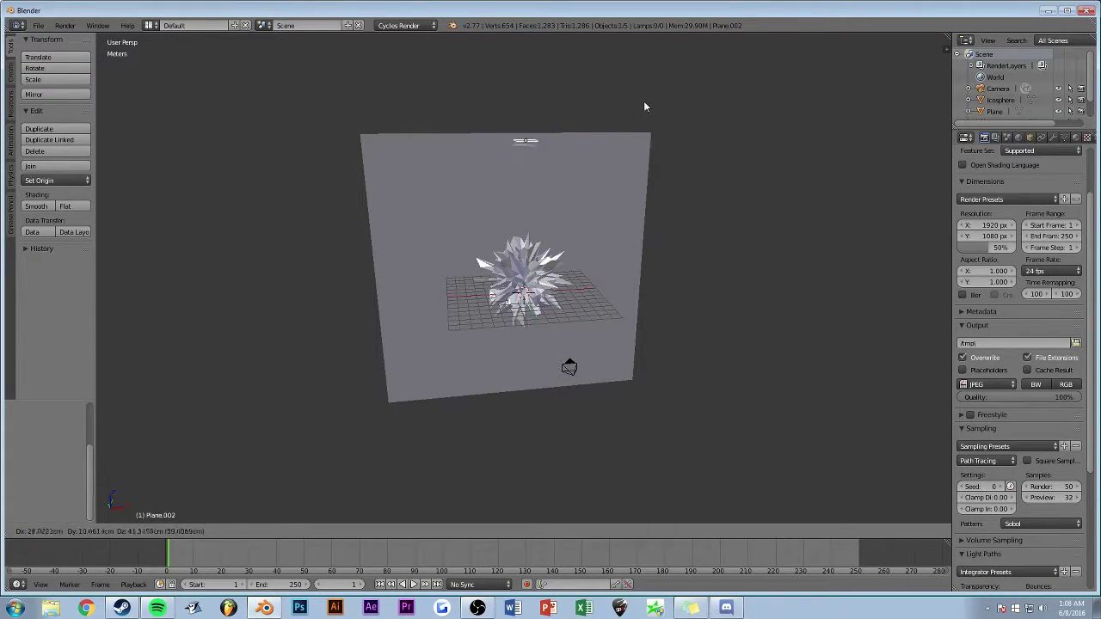
click(640, 105)
middle_drag(673, 94, 696, 108)
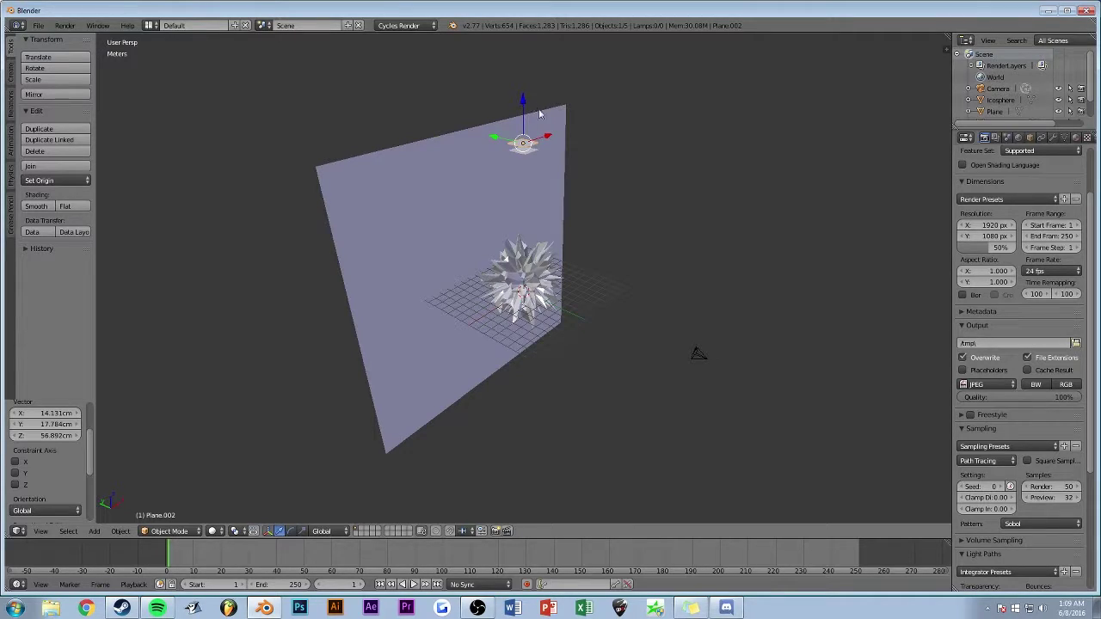
key(shift+d)
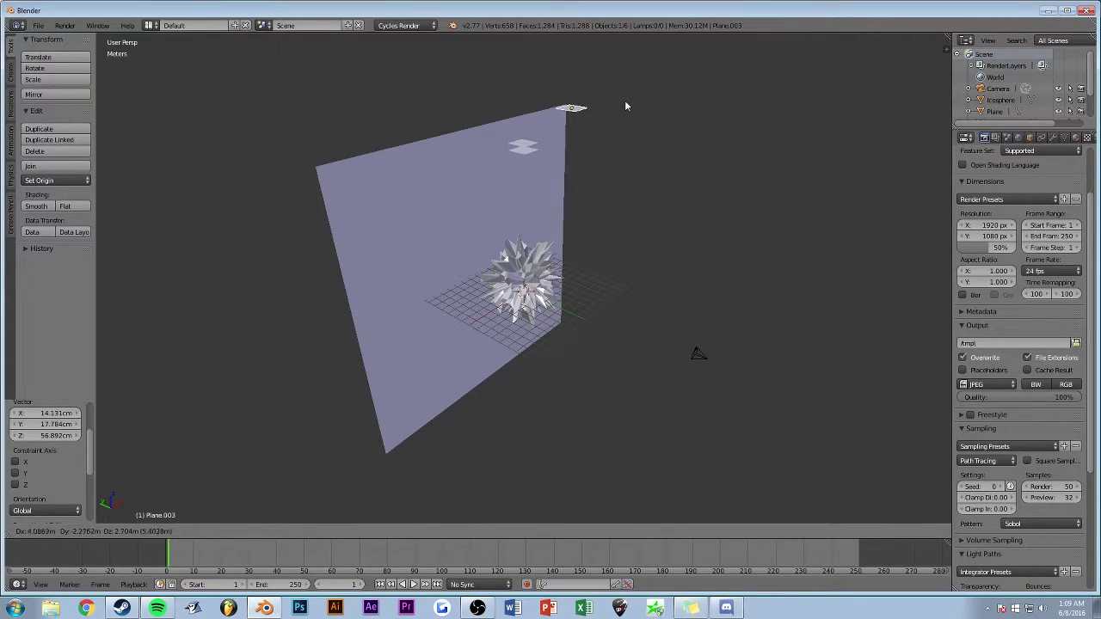
right_click(625, 106)
Move the duplicate straight down along Z to sit below the icosphere.
key(g)
key(z)
click(532, 146)
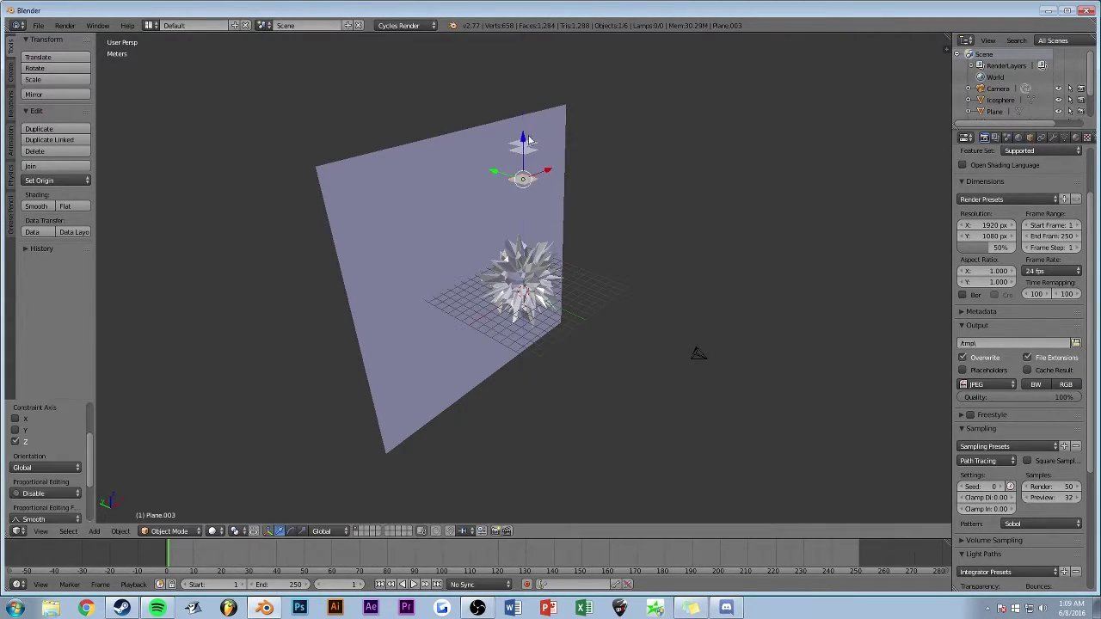
key(ctrl+z)
key(ctrl+z)
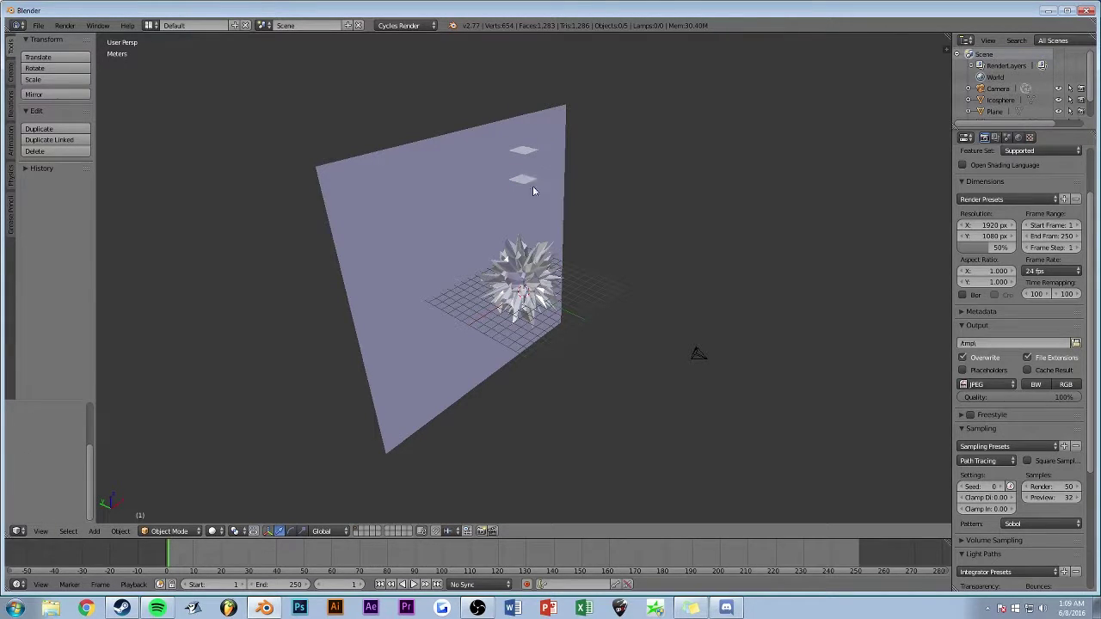
key(g)
key(z)
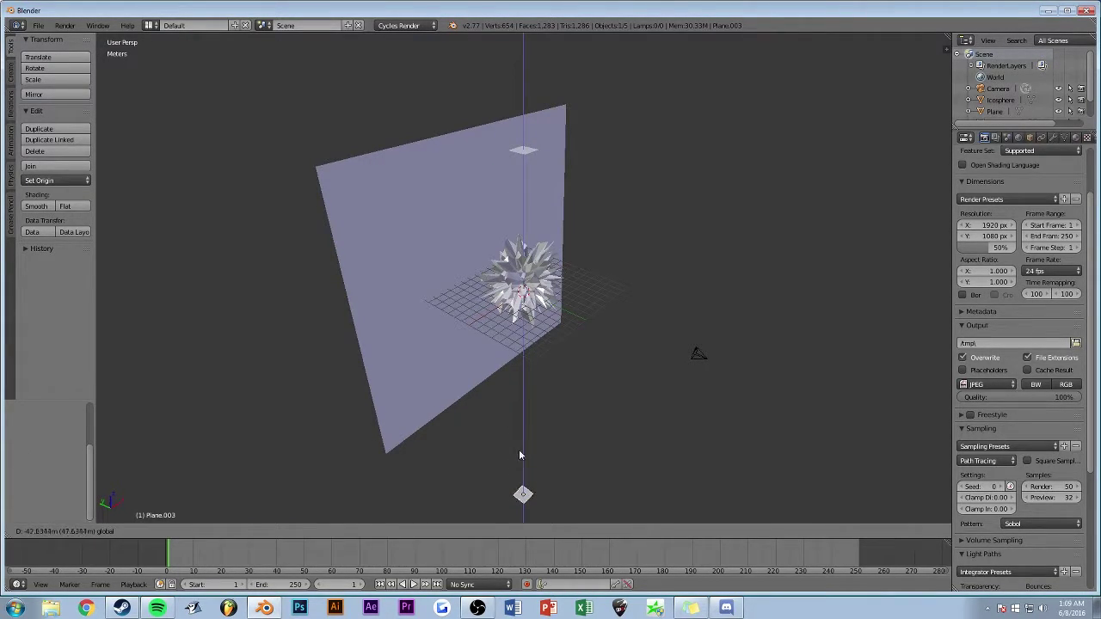
click(519, 449)
middle_drag(519, 449, 562, 387)
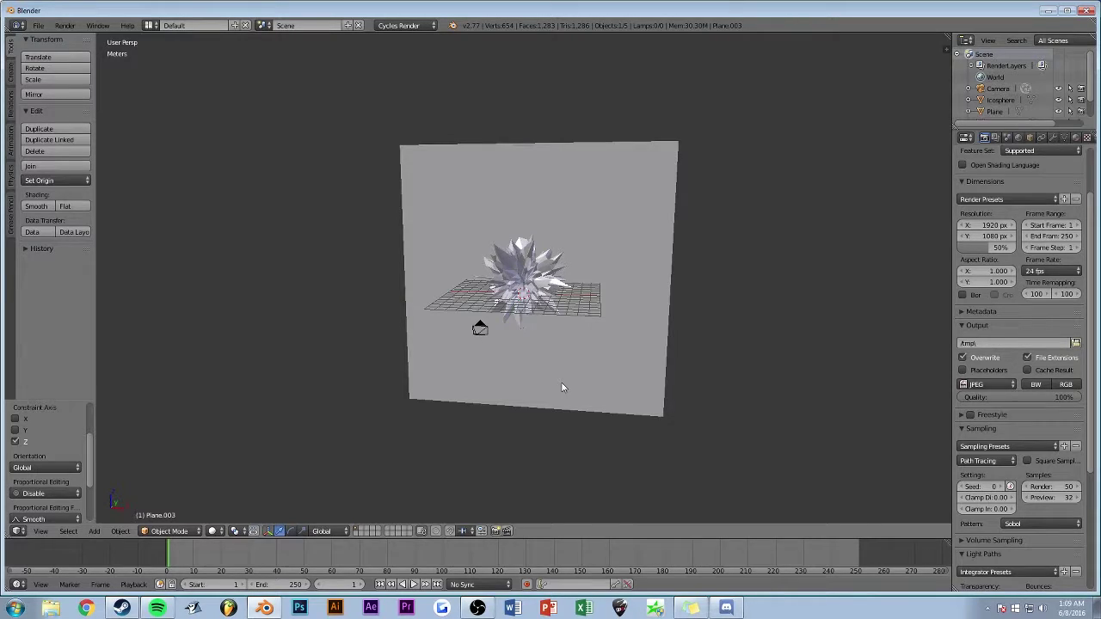
key(F12)
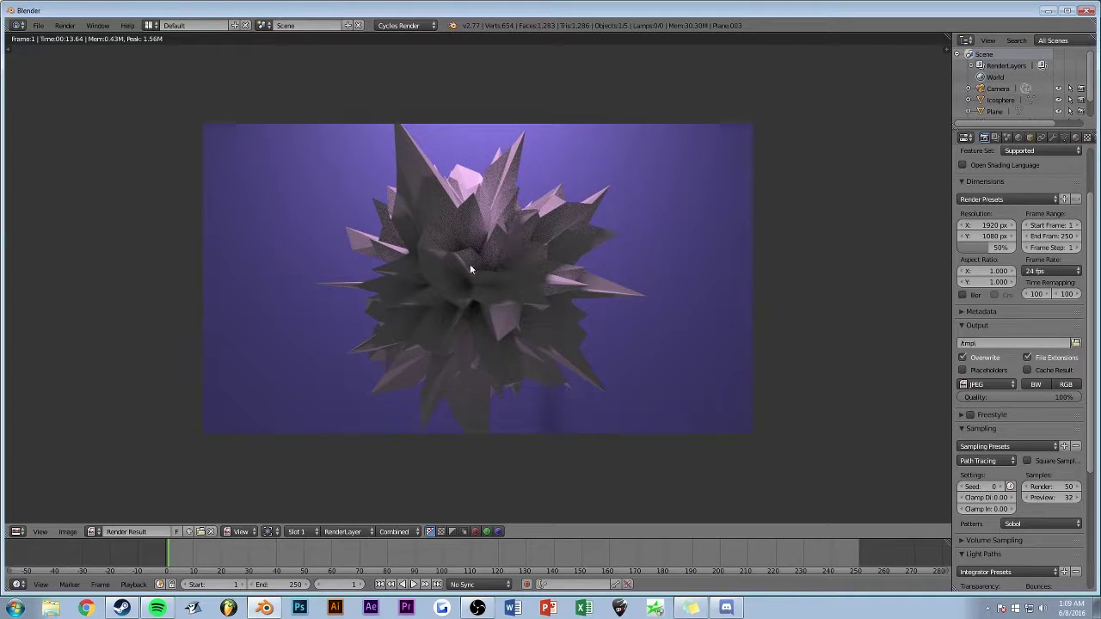
key(Escape)
middle_drag(472, 282, 576, 247)
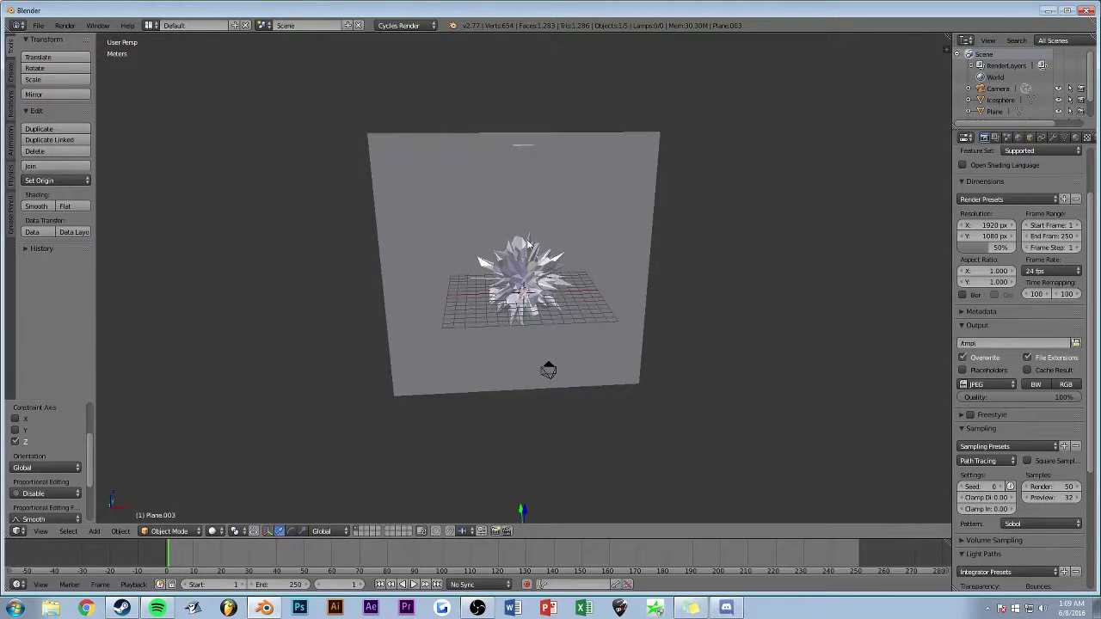
middle_drag(470, 247, 514, 243)
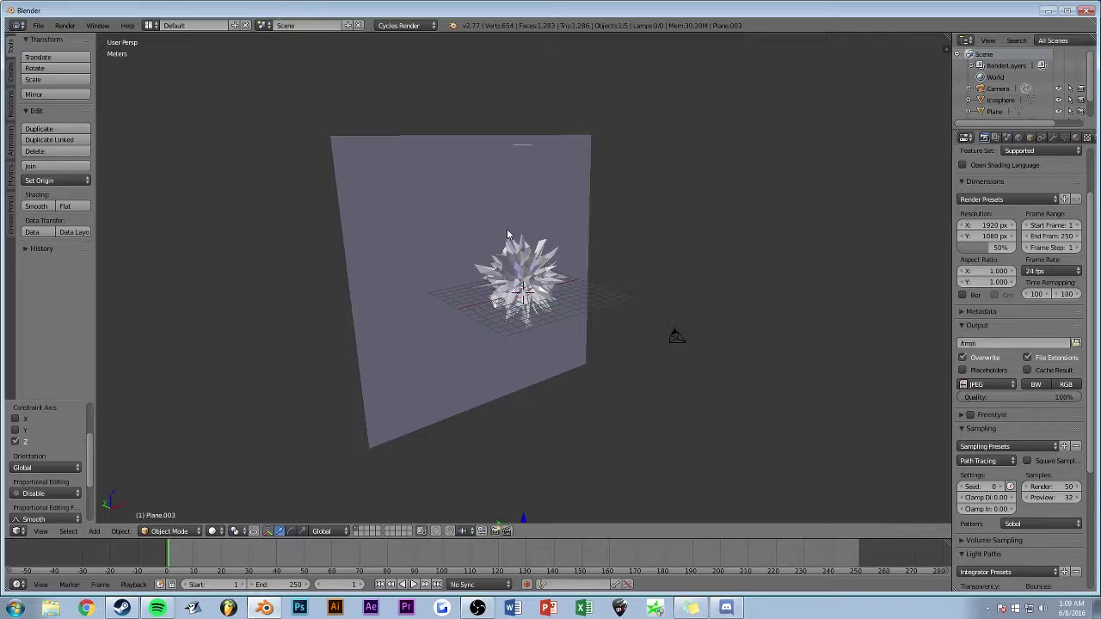
middle_drag(505, 232, 451, 223)
key(KP_0)
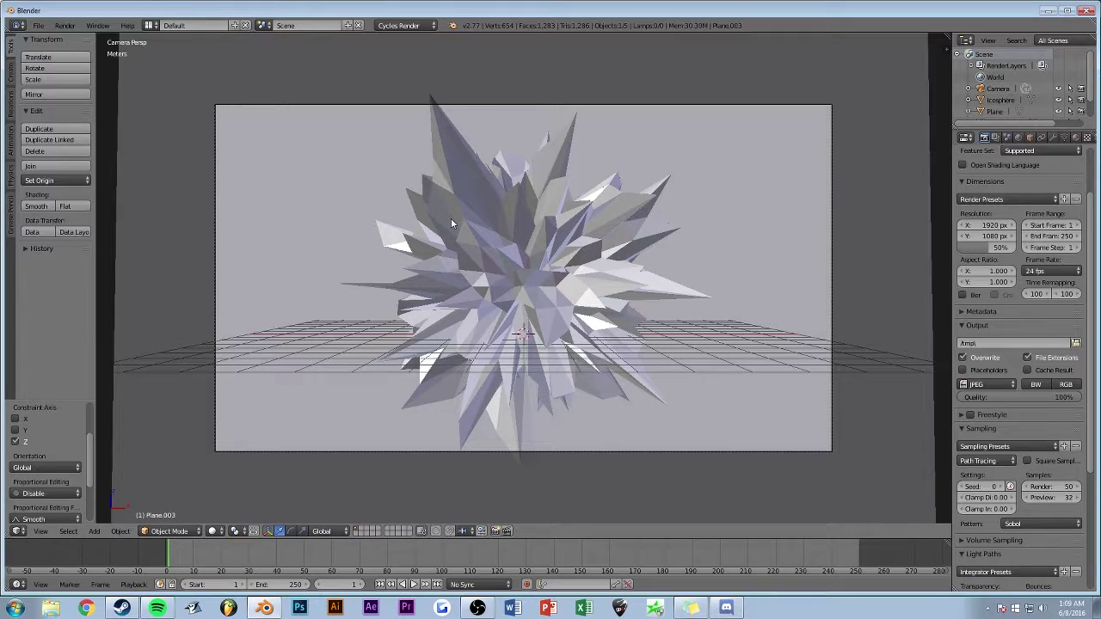
scroll(451, 219, down, 2)
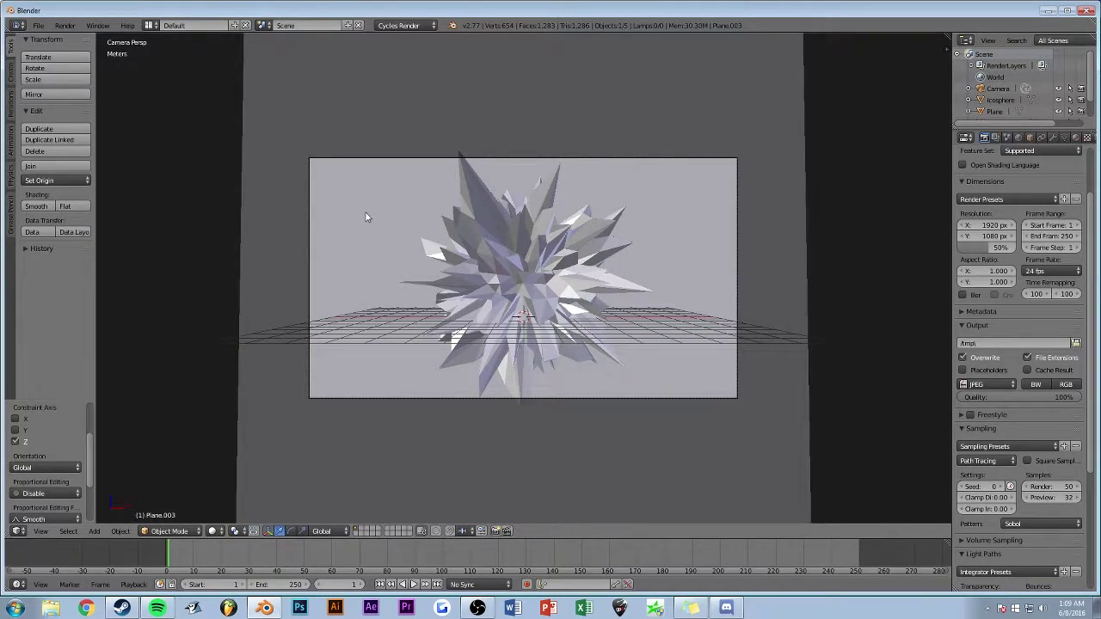
middle_drag(316, 210, 239, 201)
middle_drag(525, 166, 479, 155)
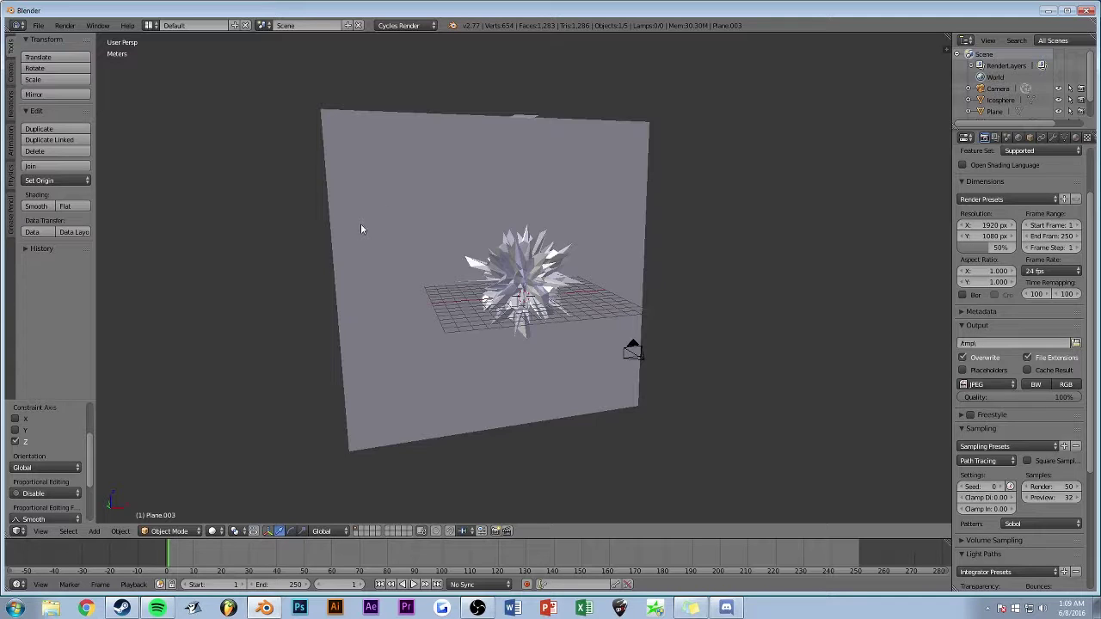
middle_drag(703, 244, 724, 259)
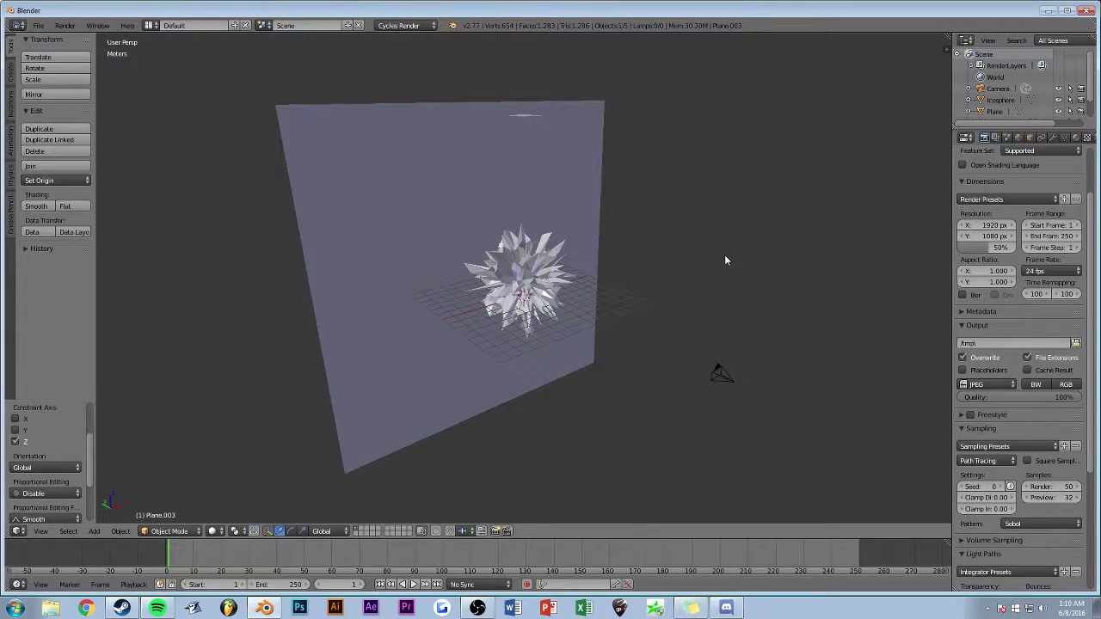